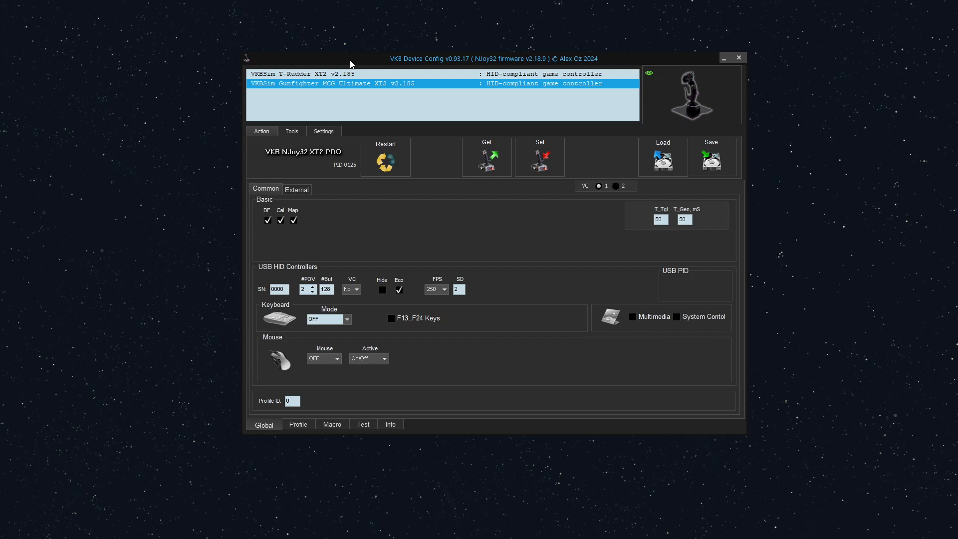
# - Examine the live axis test of the Gunfighter MCG Ultimate, followed by that of the T-Rudder
pyautogui.click(358, 424)
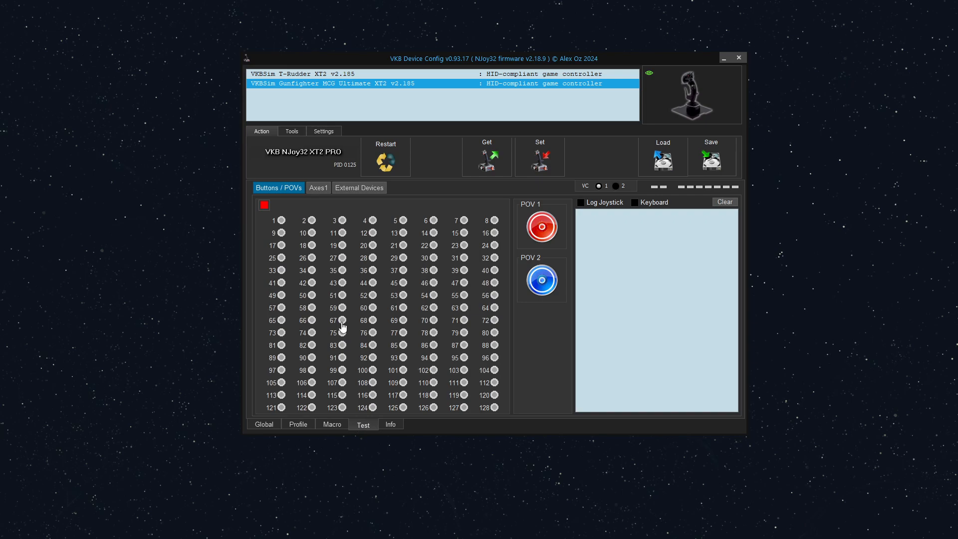
pyautogui.click(319, 192)
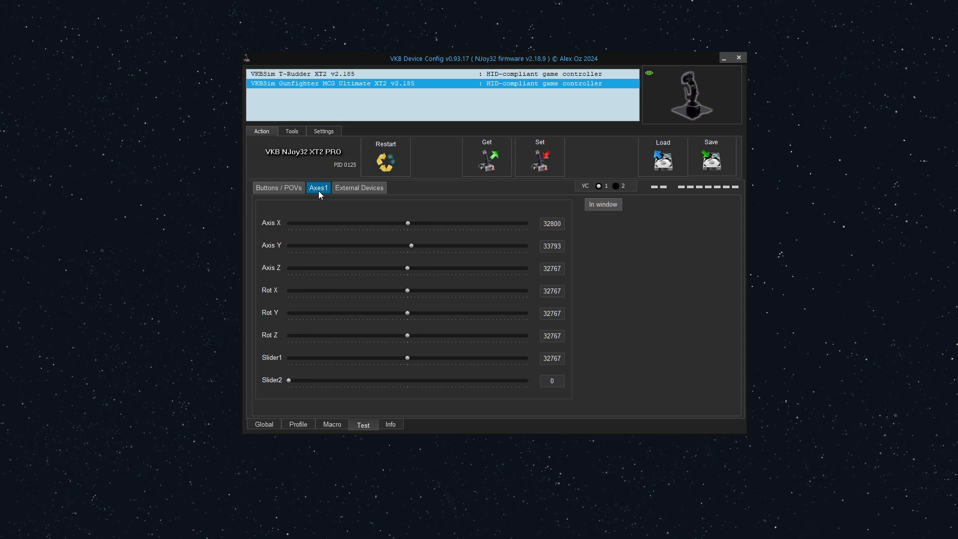
pyautogui.click(307, 73)
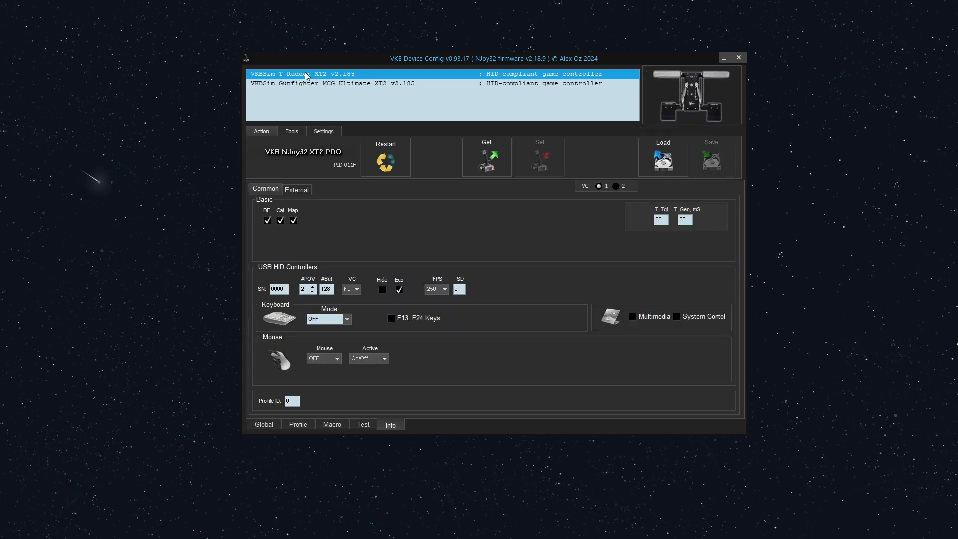
pyautogui.click(362, 425)
pyautogui.click(318, 188)
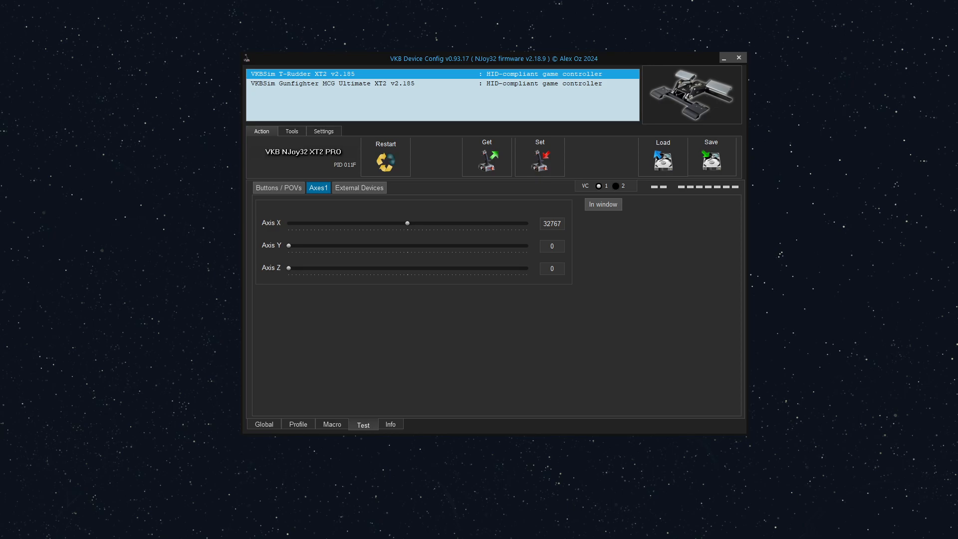
# - View the VKB-Link v0.7.5 folder in File Explorer and minimize it
pyautogui.moveTo(0, 12); pyautogui.dragTo(371, 45)
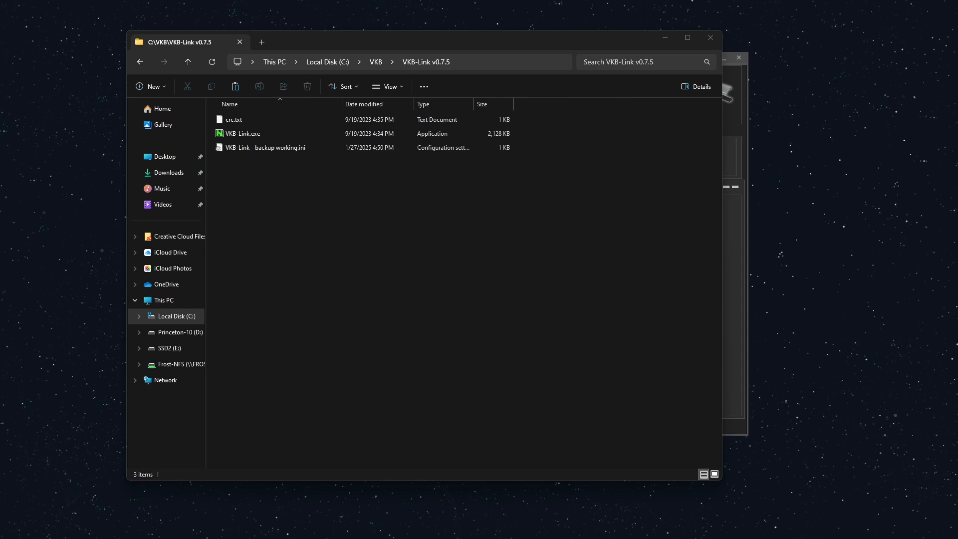
pyautogui.click(666, 38)
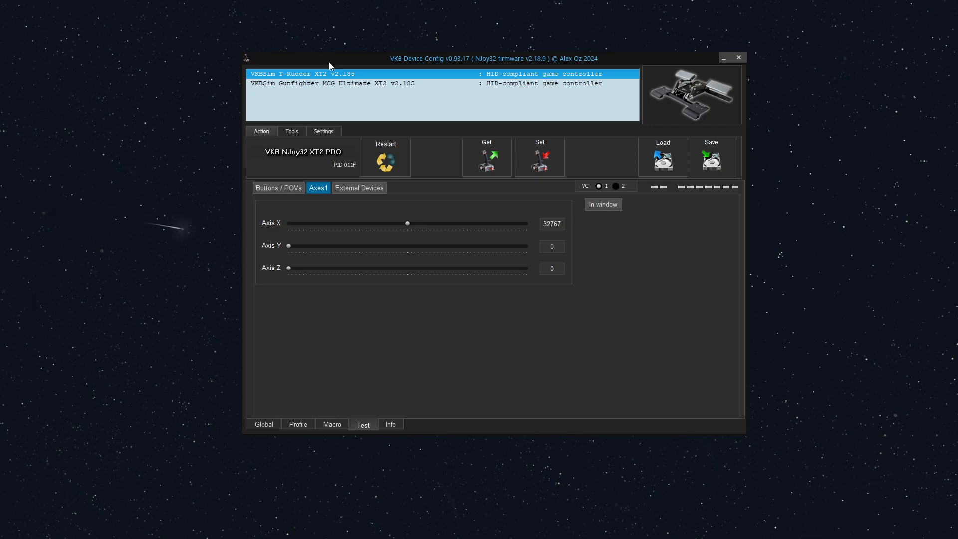
pyautogui.click(348, 84)
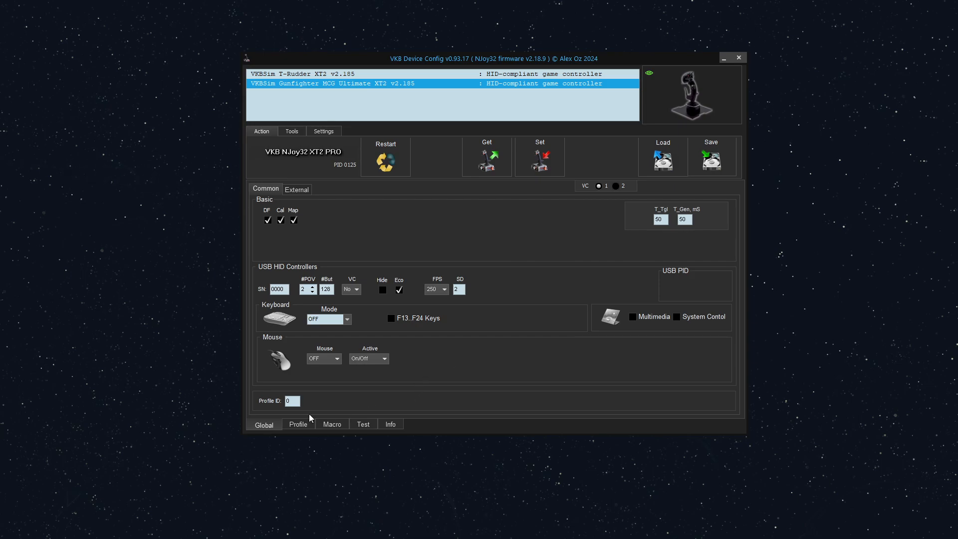
pyautogui.click(301, 427)
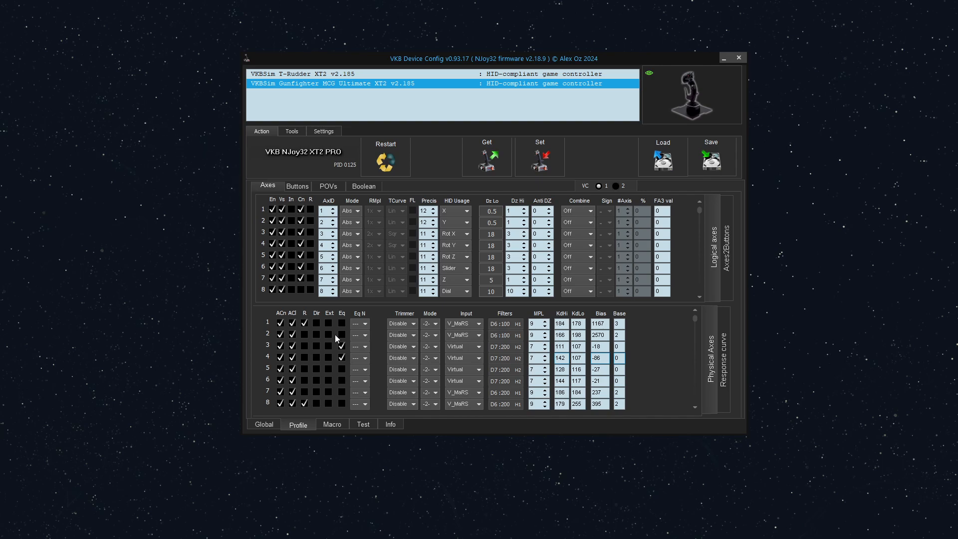
pyautogui.click(327, 403)
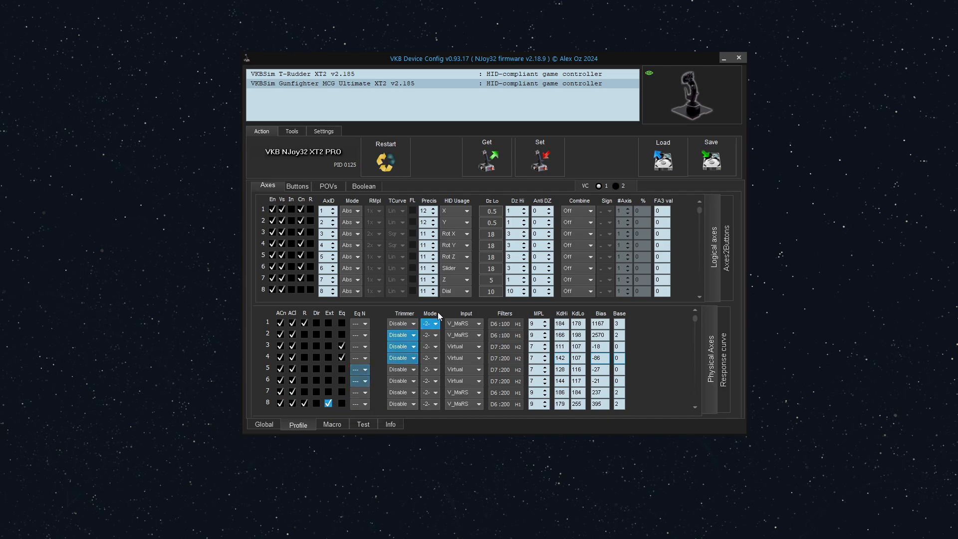
pyautogui.click(548, 159)
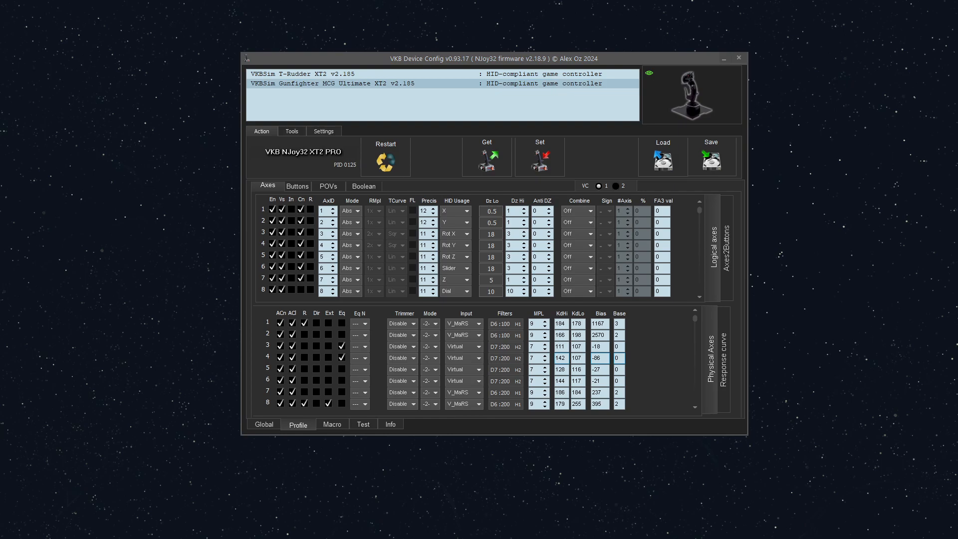
# - Enable Virtual BUS over USB in the Gunfighter's global external settings and write the configuration to the device
pyautogui.click(257, 425)
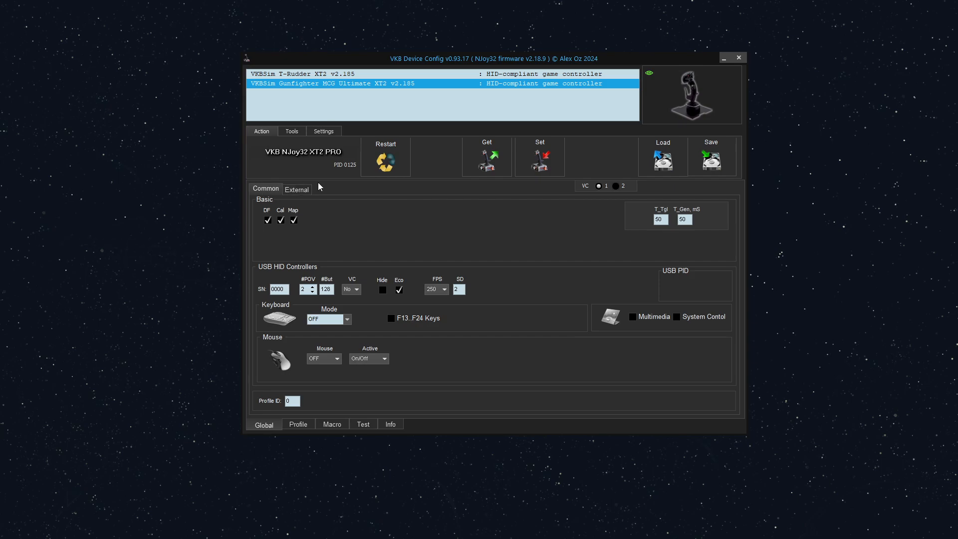
pyautogui.click(301, 190)
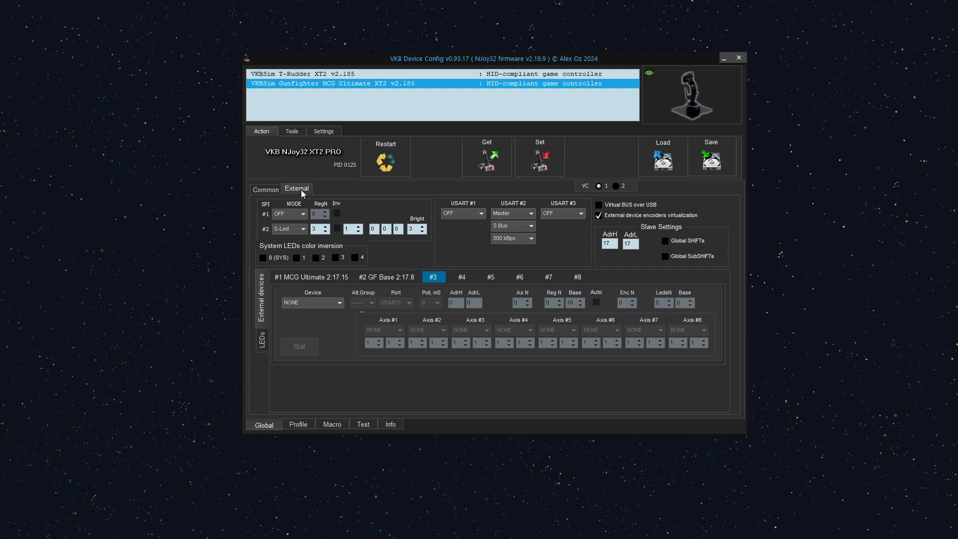
pyautogui.click(600, 206)
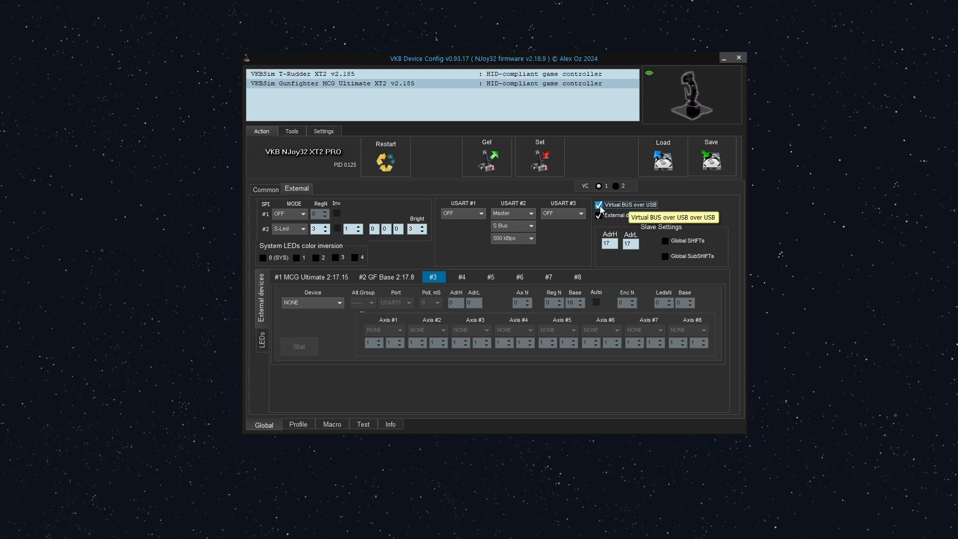
pyautogui.click(543, 153)
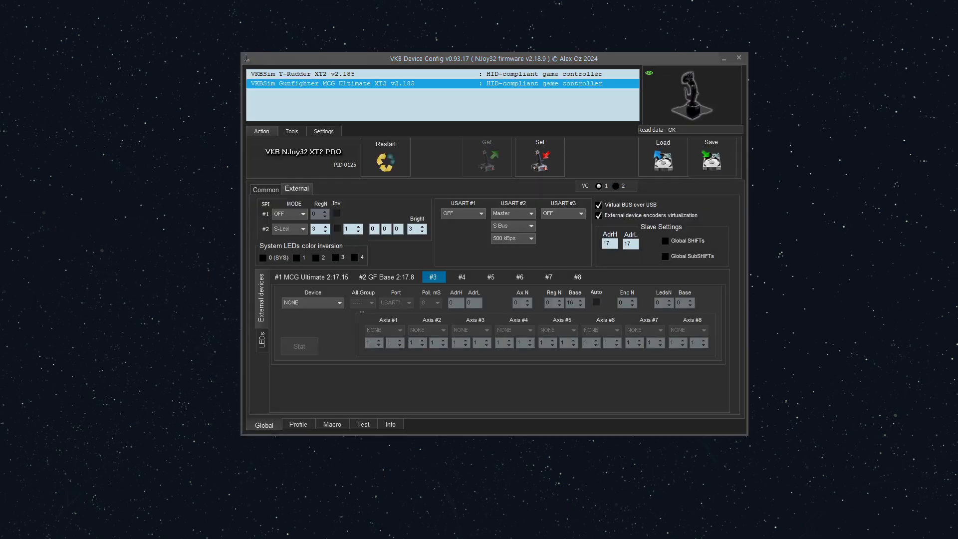
# - Switch to File Explorer, launch VKB-Link.exe from the VKB-Link v0.7.5 folder, and arrange its window beside VKB Device Config
pyautogui.hotkey('alt', 'Tab')
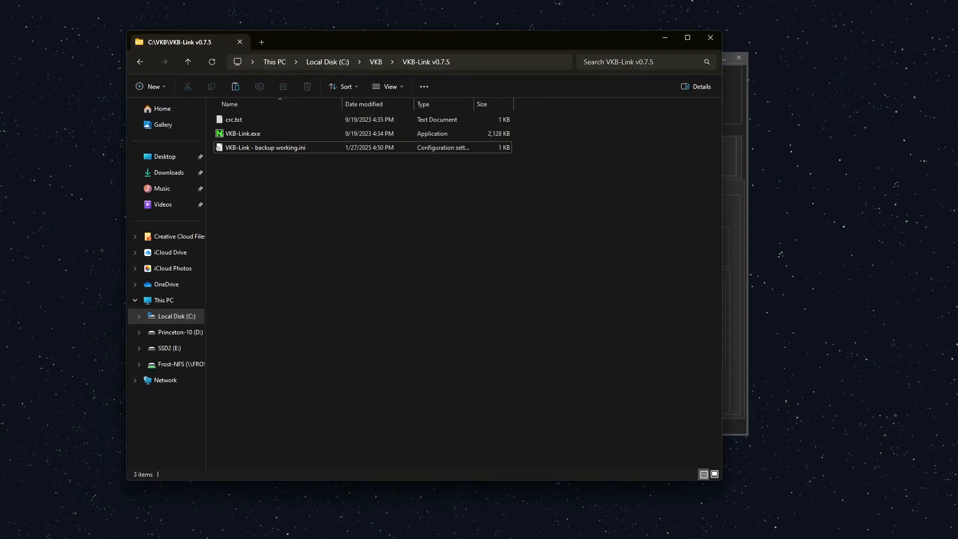
pyautogui.click(287, 136)
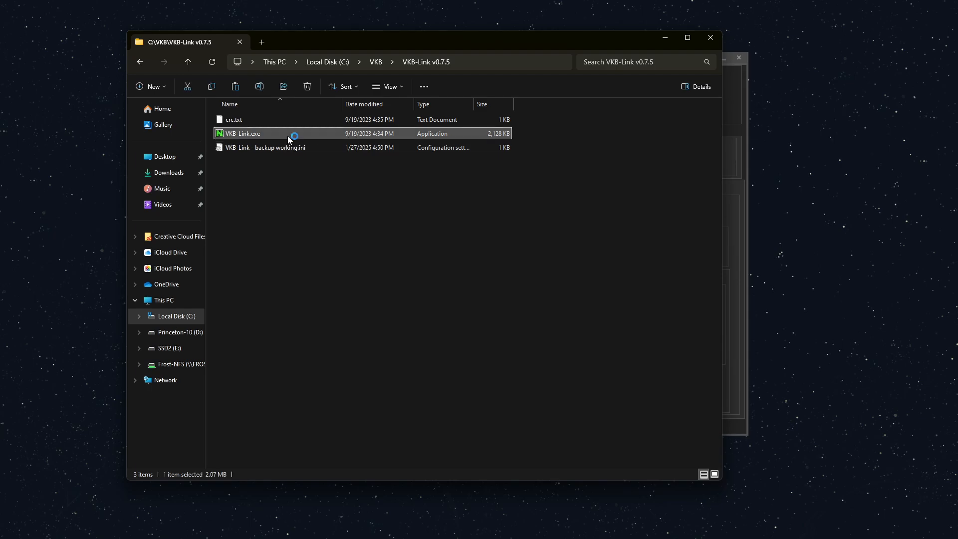
pyautogui.click(665, 38)
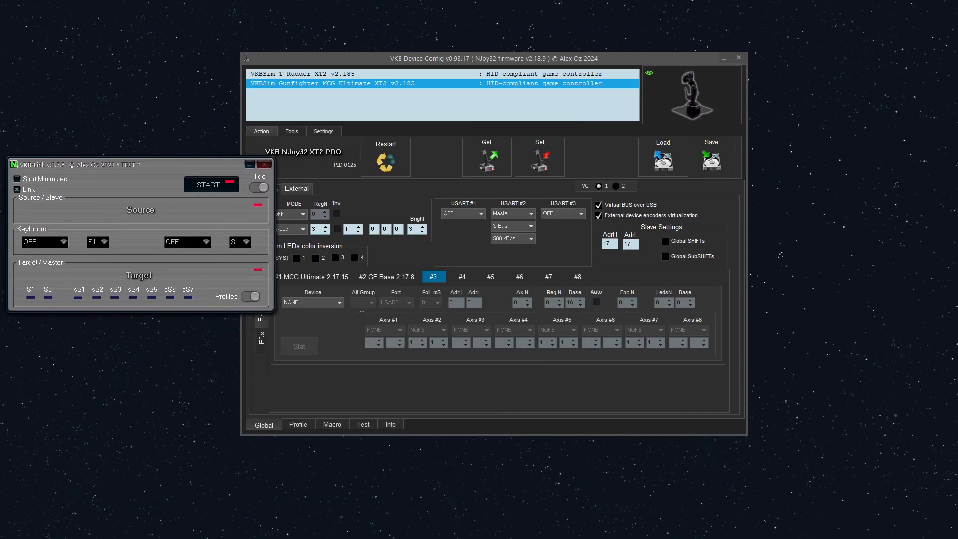
pyautogui.moveTo(436, 56); pyautogui.dragTo(588, 58)
pyautogui.click(167, 166)
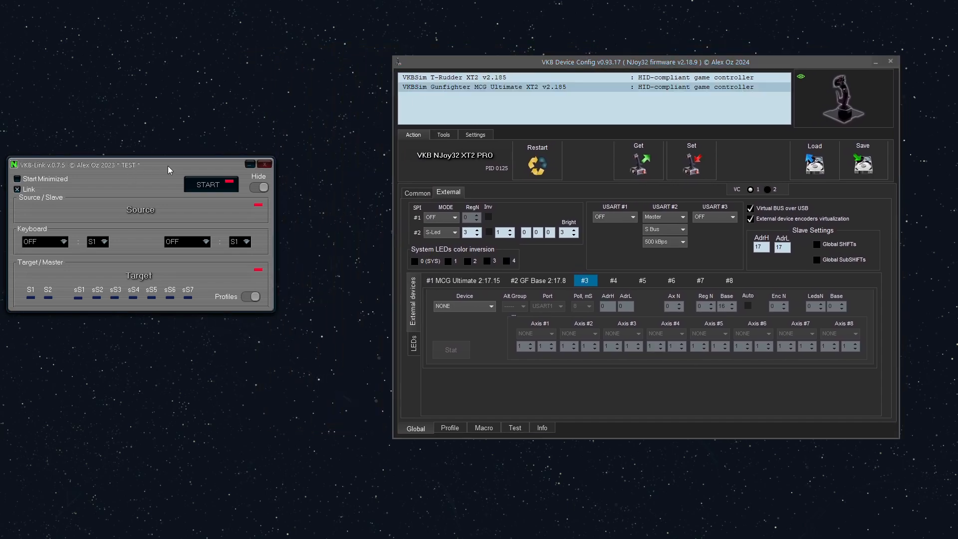
pyautogui.moveTo(168, 164); pyautogui.dragTo(227, 151)
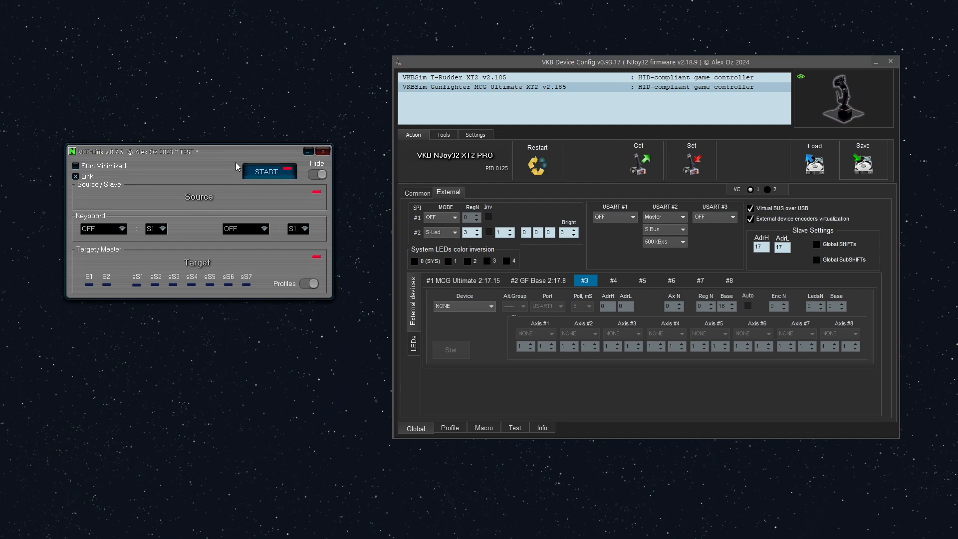
# - Set VKBSim Gunfighter MCG Ultimate as the source and VKBSim T-Rudder as the target, and start the link
pyautogui.click(203, 196)
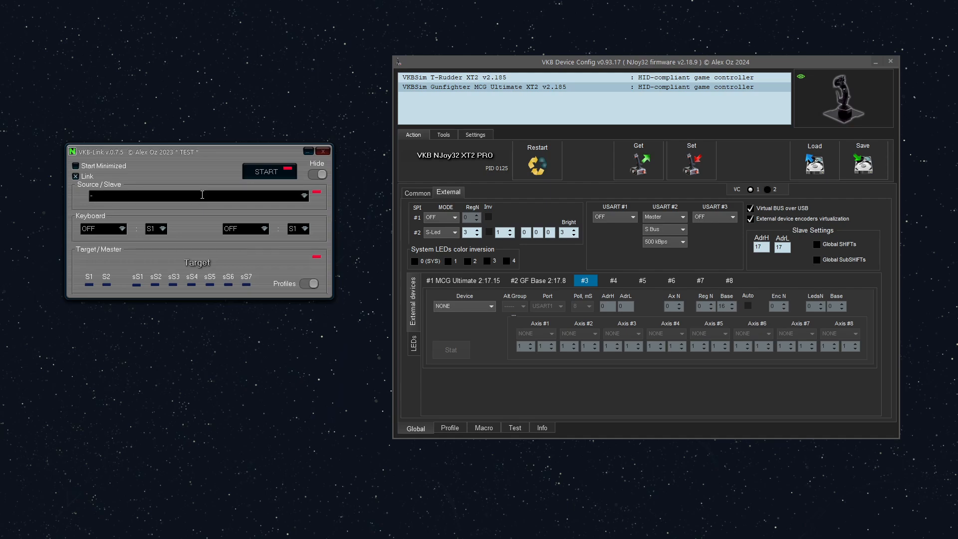
pyautogui.click(304, 196)
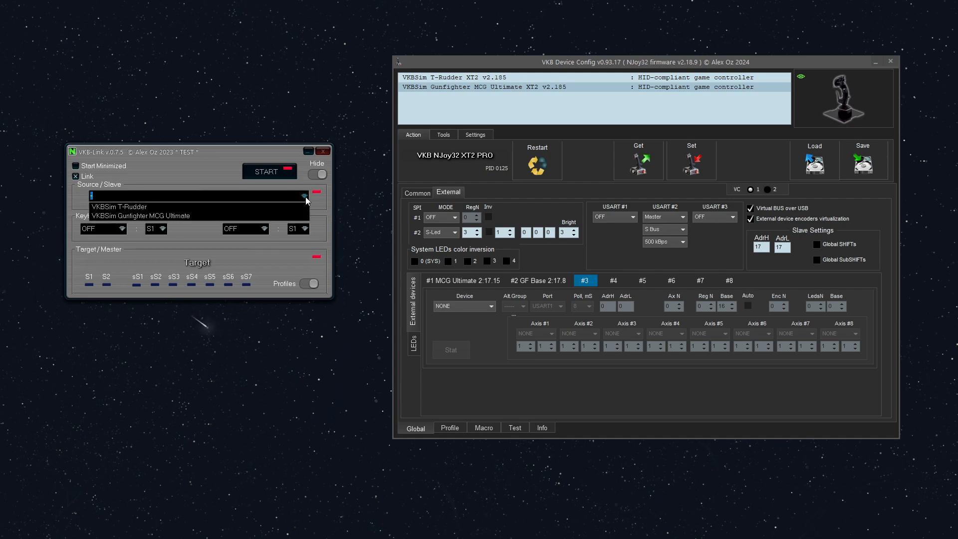
pyautogui.click(203, 215)
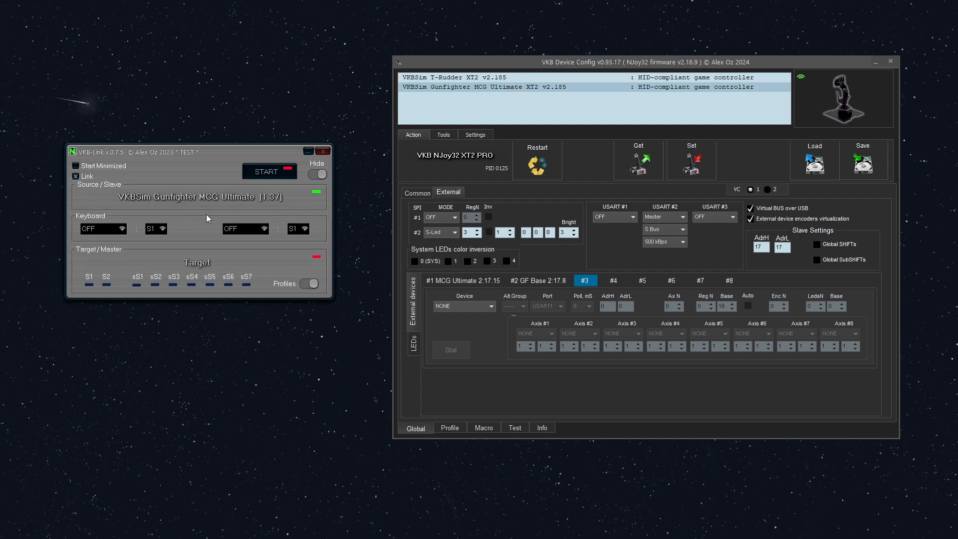
pyautogui.click(208, 266)
pyautogui.click(304, 261)
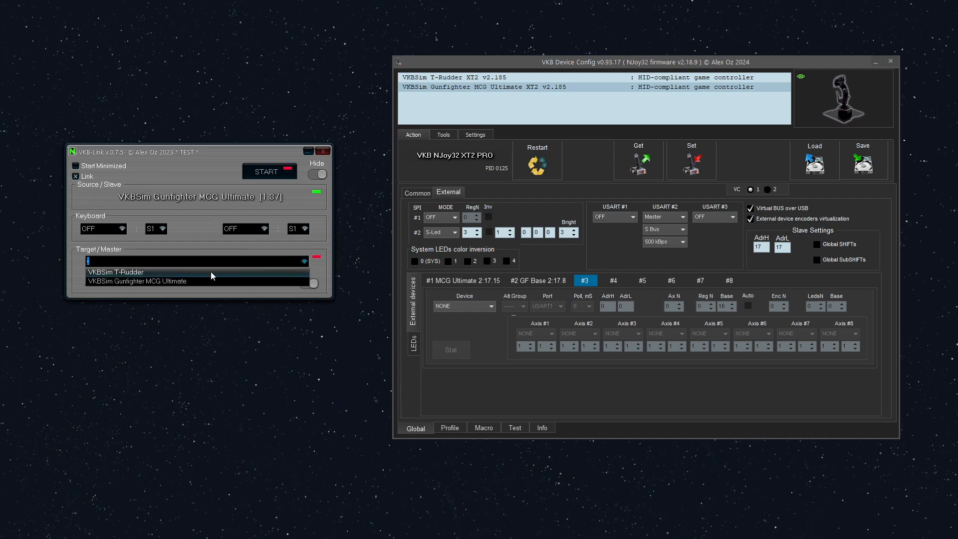
pyautogui.click(132, 273)
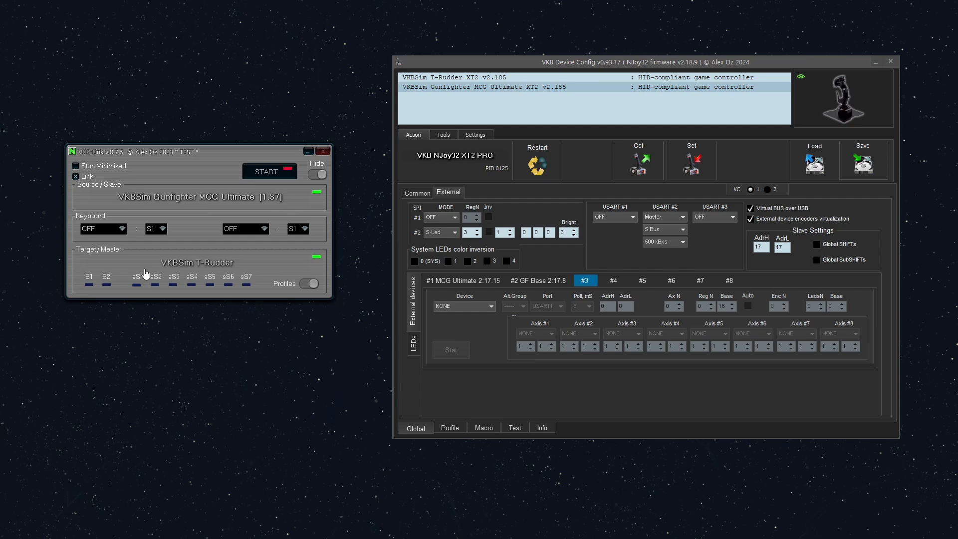
pyautogui.click(261, 174)
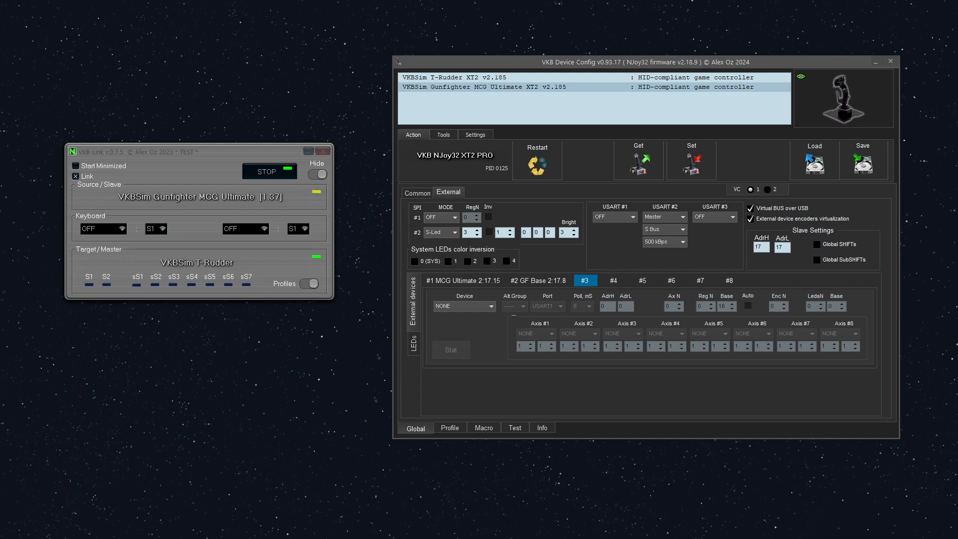
# - Switch to VKB Device Config and enable Virtual BUS over USB in the T-Rudder's global external settings
pyautogui.click(514, 61)
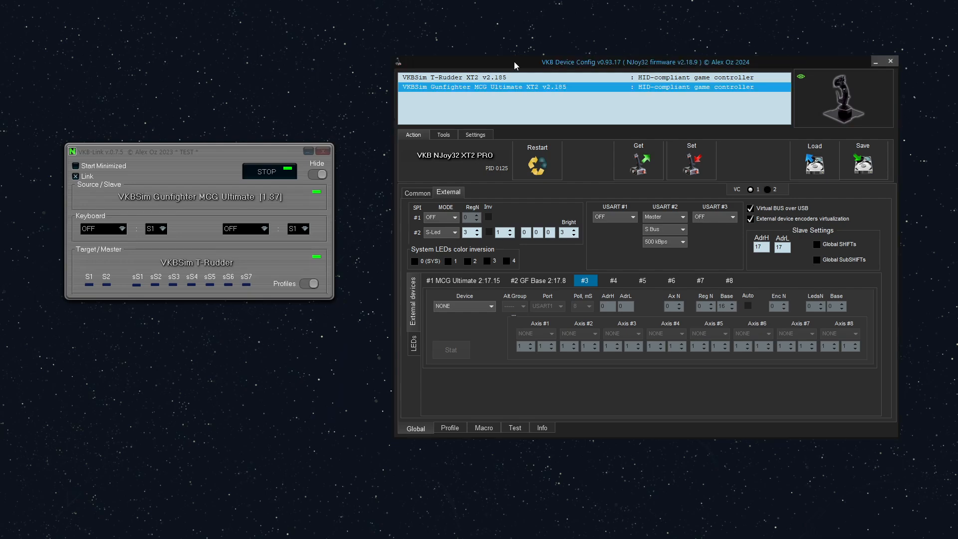
pyautogui.moveTo(514, 61); pyautogui.dragTo(505, 59)
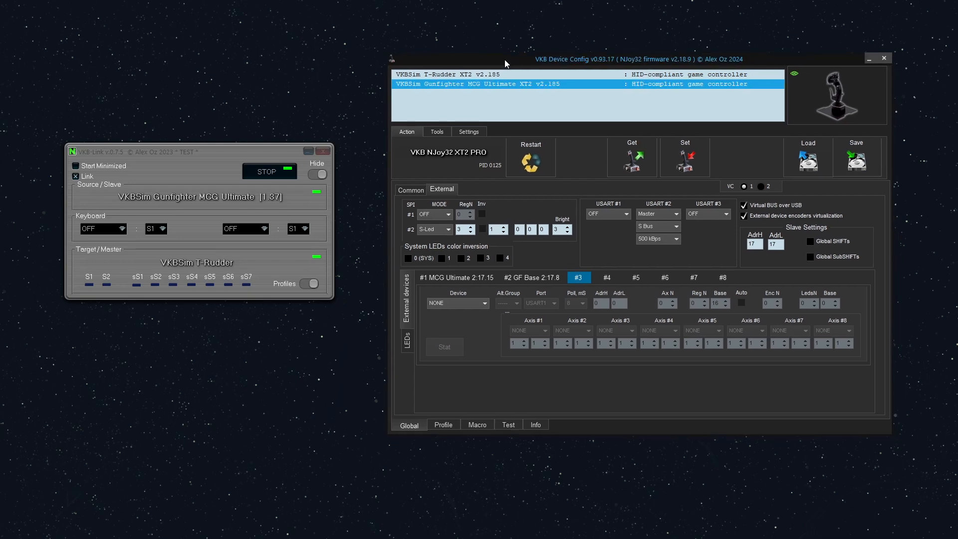
pyautogui.click(476, 75)
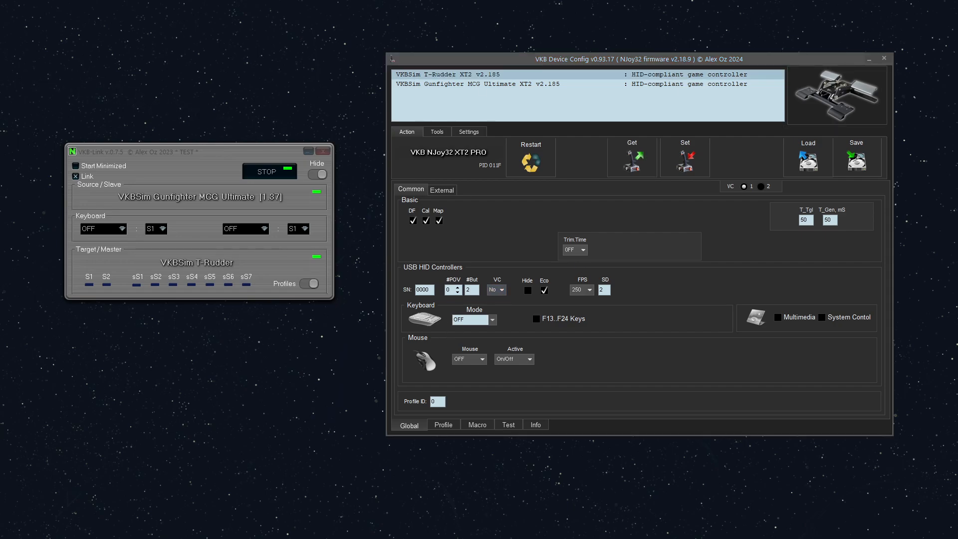
pyautogui.click(438, 192)
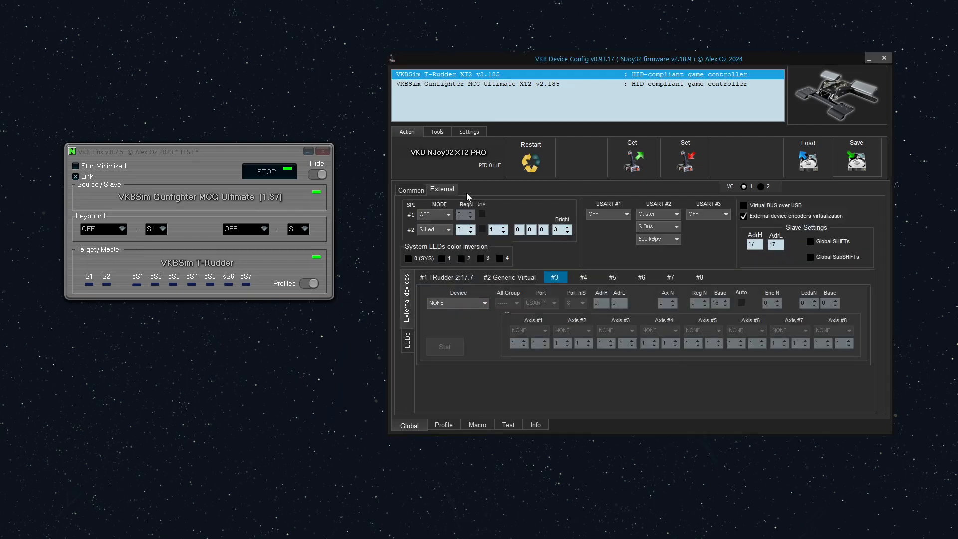
pyautogui.click(744, 205)
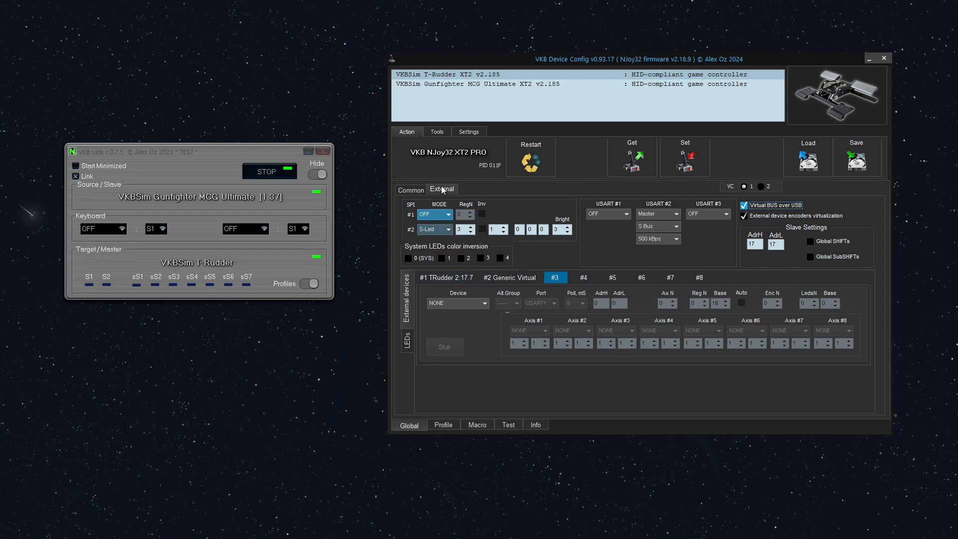
# - Set the T-Rudder's external device #3 to a Generic device on the Virtual port
pyautogui.click(444, 279)
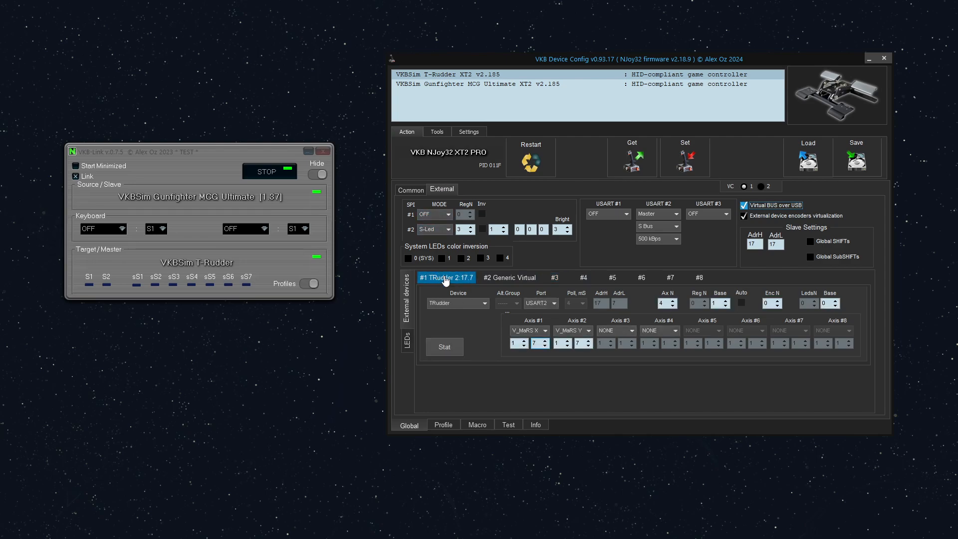
pyautogui.click(492, 282)
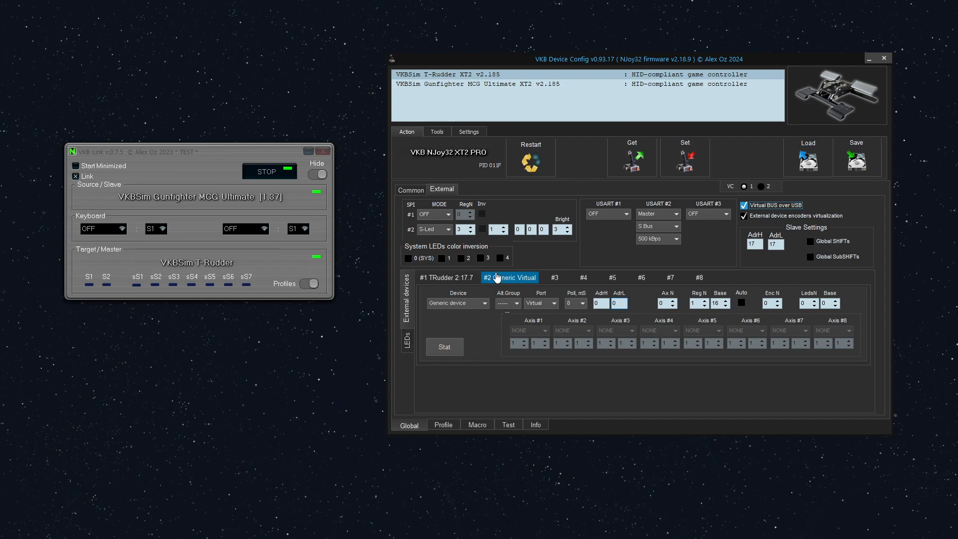
pyautogui.click(563, 280)
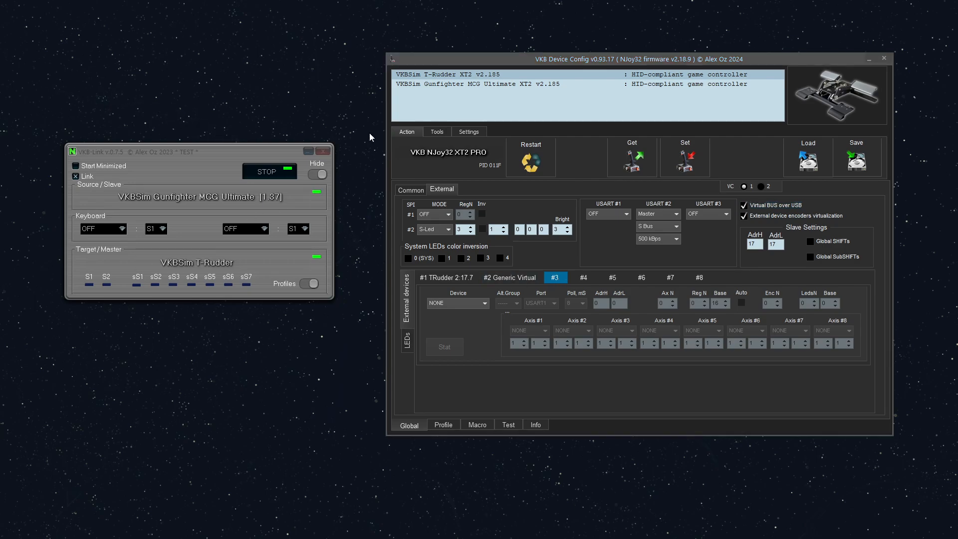
pyautogui.moveTo(487, 58); pyautogui.dragTo(484, 56)
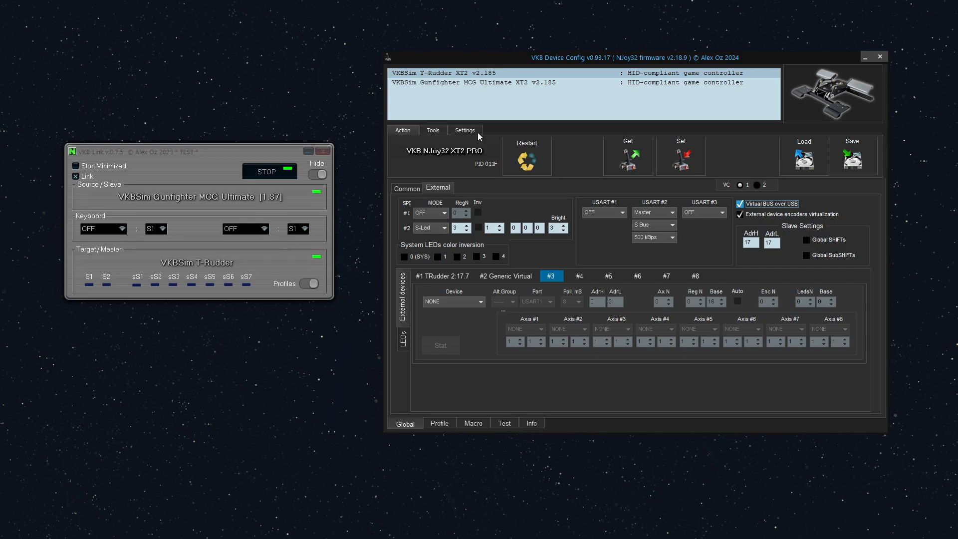
pyautogui.click(451, 301)
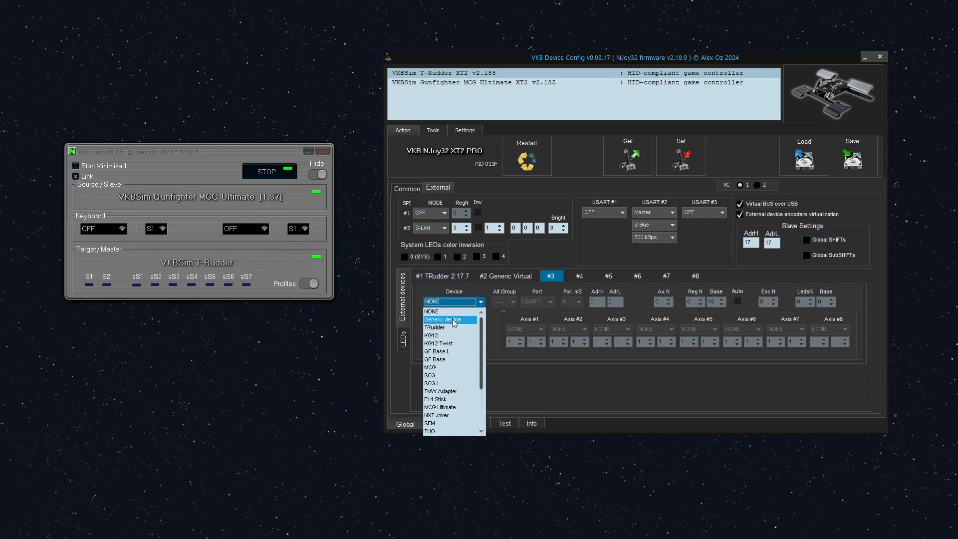
pyautogui.click(452, 319)
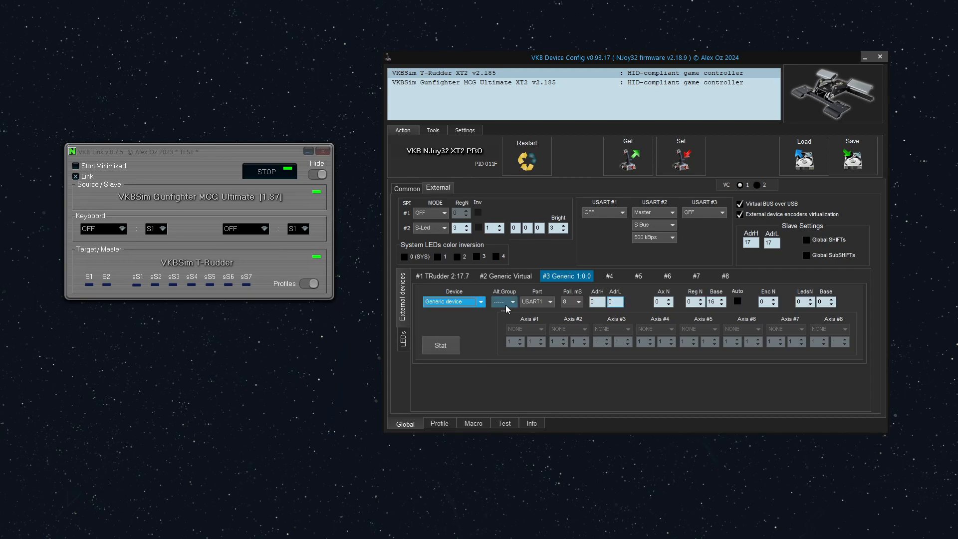
pyautogui.click(544, 303)
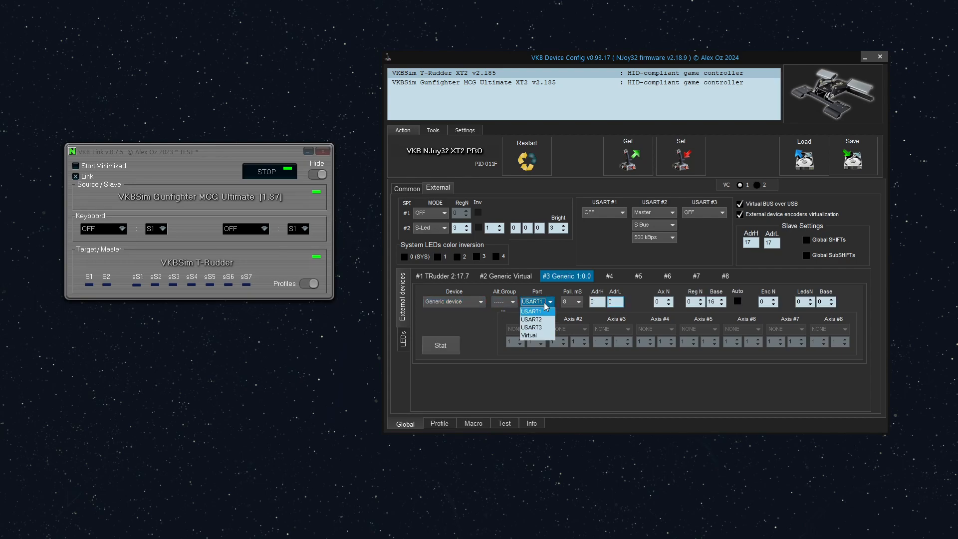
pyautogui.click(536, 336)
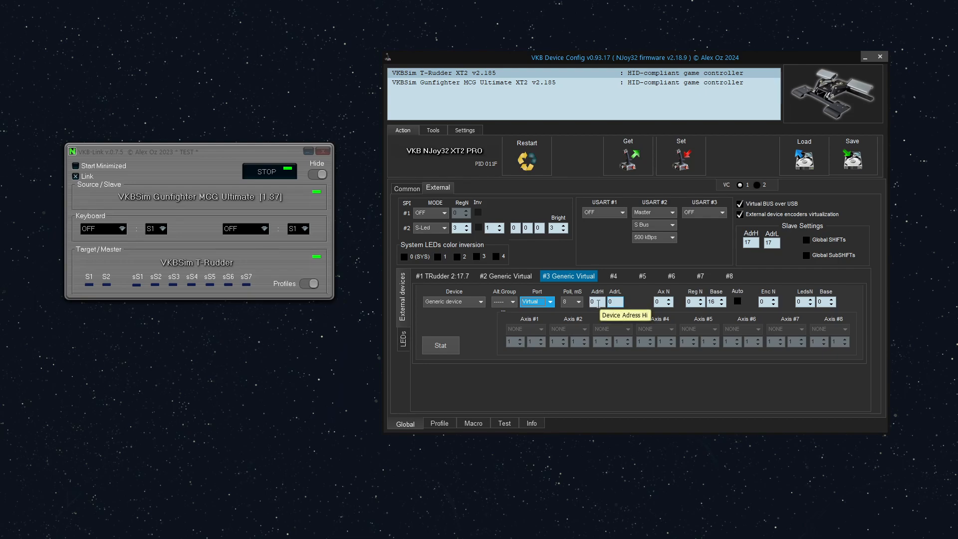
# - Set external device #3's address to AdrH 1 and AdrL 37, matching the source device in VKB-Link
pyautogui.click(235, 159)
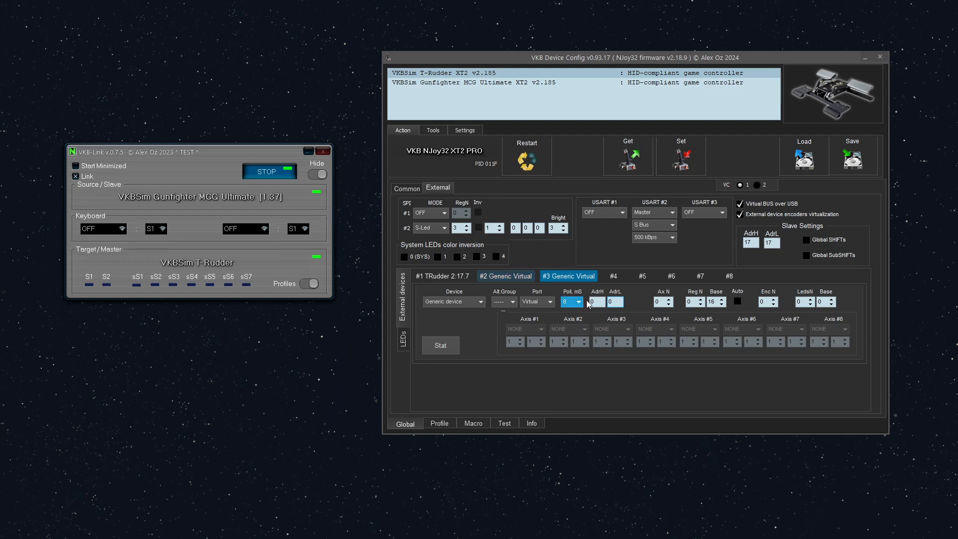
pyautogui.click(633, 295)
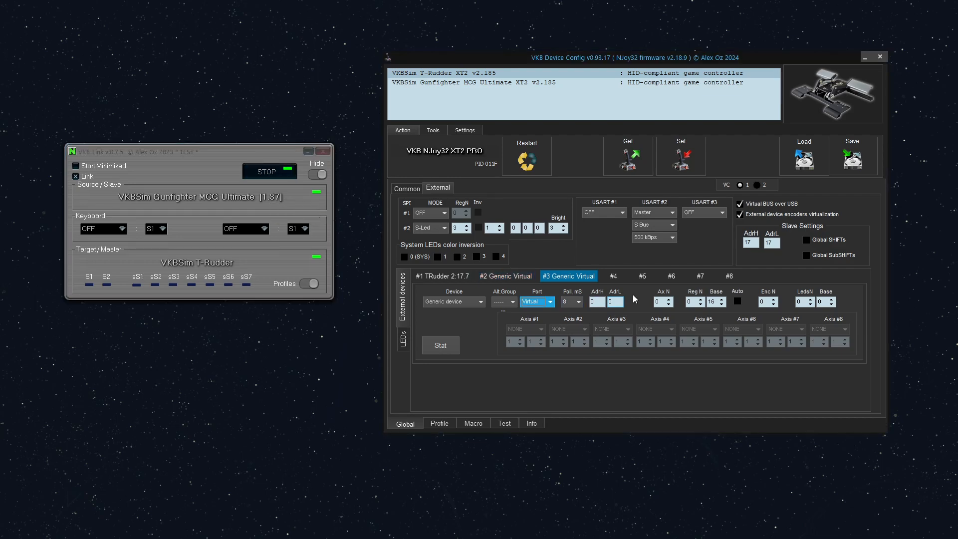
pyautogui.click(600, 302)
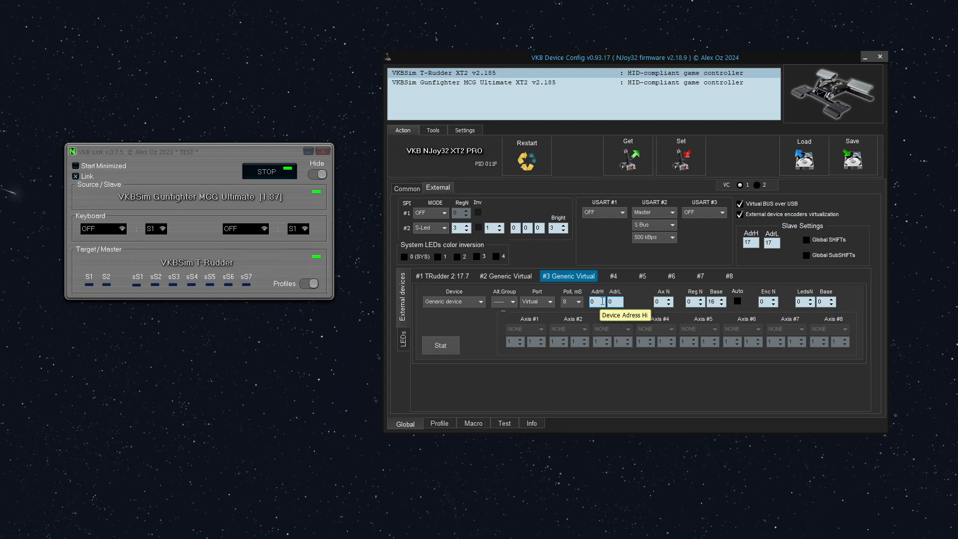
pyautogui.press('BackSpace')
pyautogui.write('1')
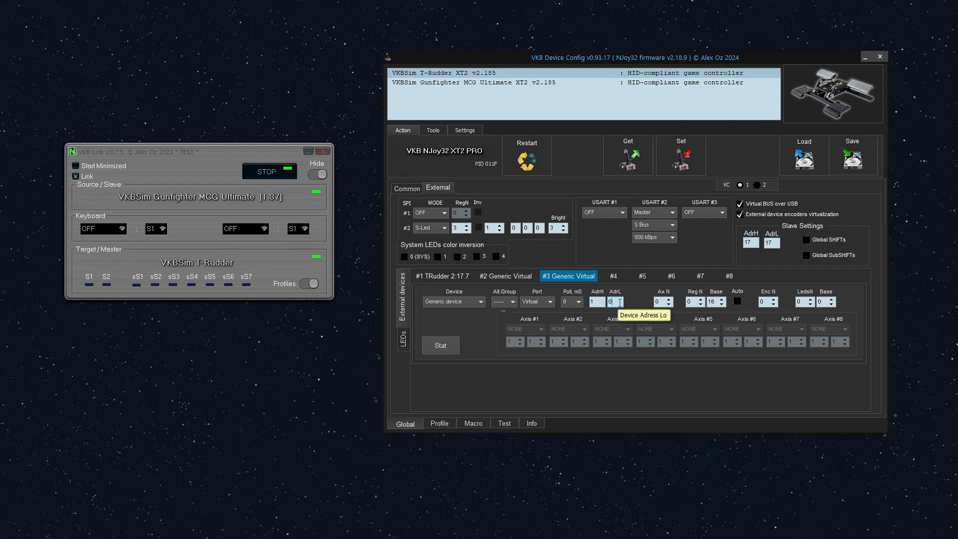
pyautogui.write('37')
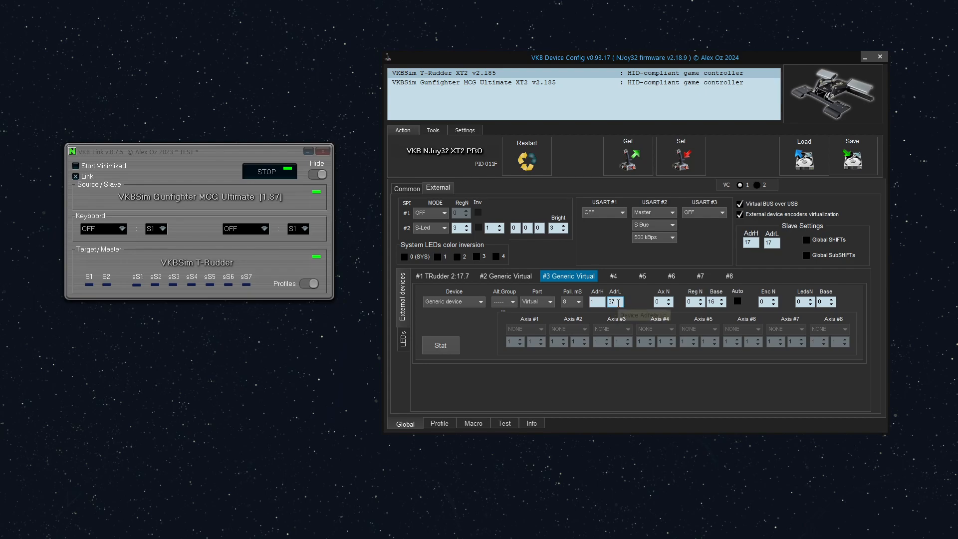
# - Give external device #3 one axis, set Axis #1 to Virtual, and bind it to controller 1, axis 4
pyautogui.click(669, 300)
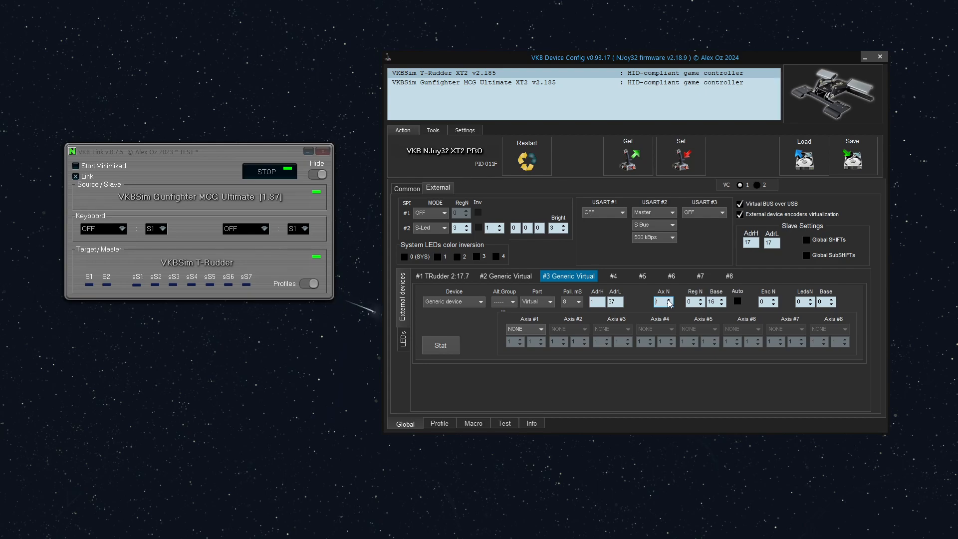
pyautogui.click(527, 329)
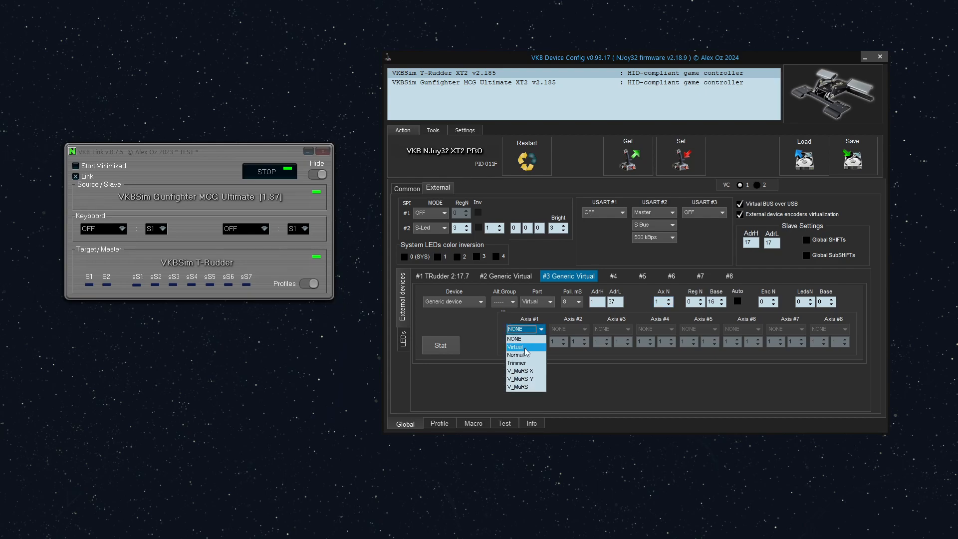
pyautogui.click(529, 346)
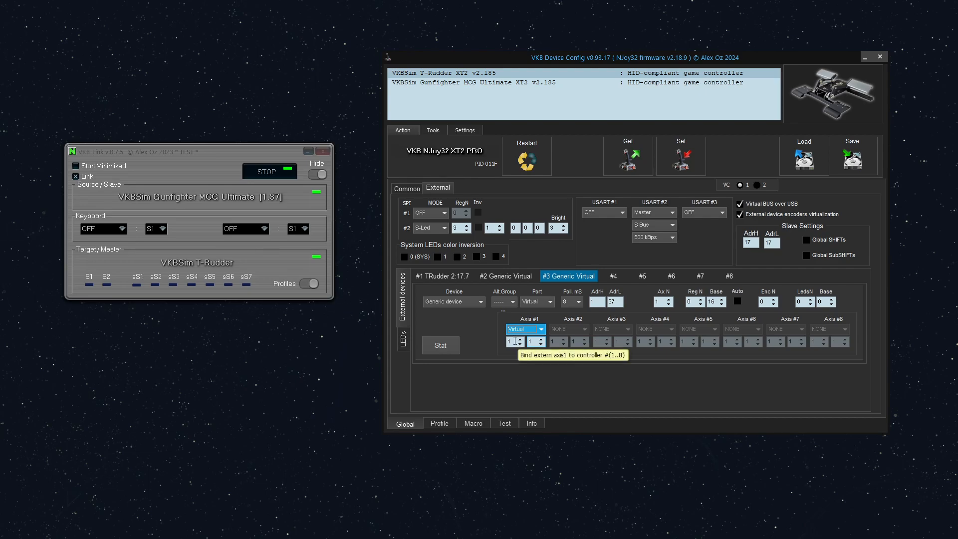
pyautogui.click(541, 339)
pyautogui.click(542, 339)
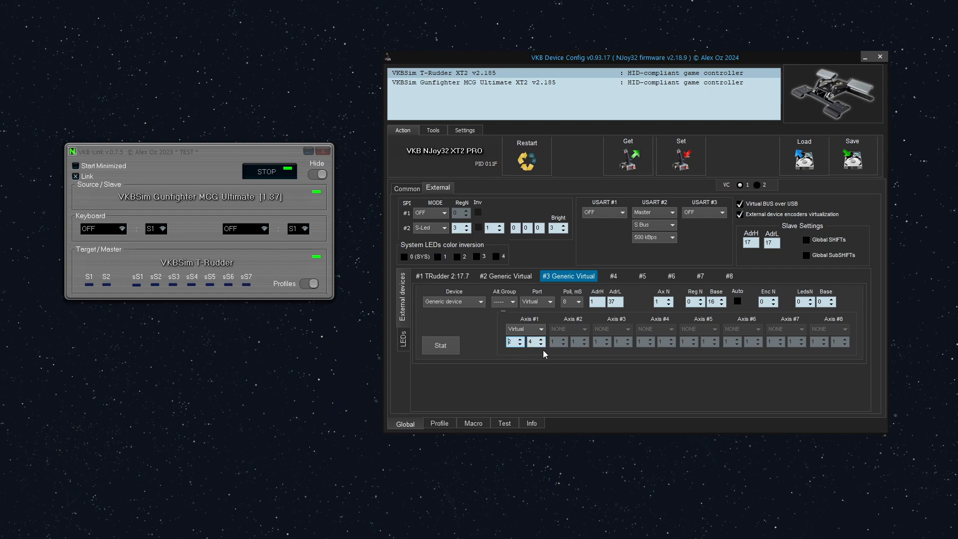
pyautogui.click(516, 344)
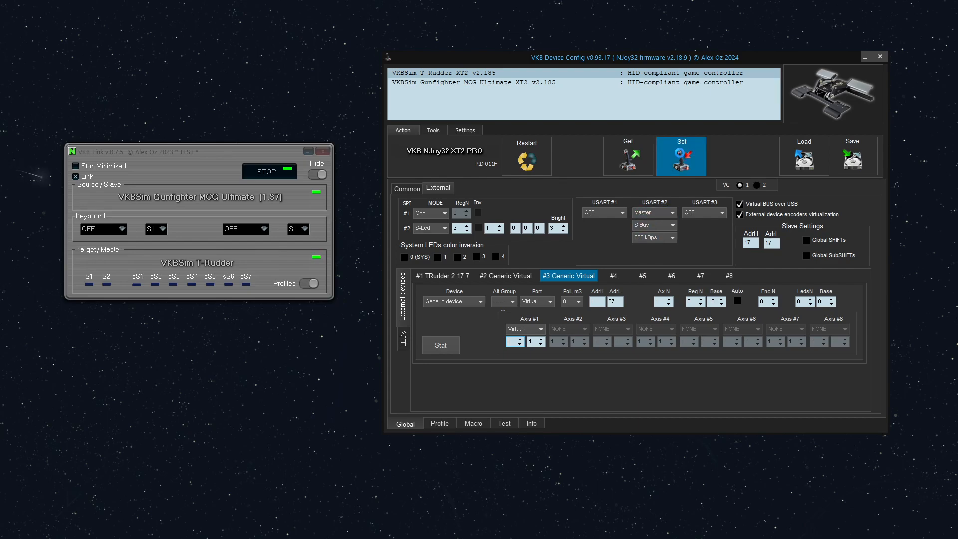
# - Write the external device settings to the T-Rudder, read them back, and check the axes in the test view
pyautogui.click(681, 158)
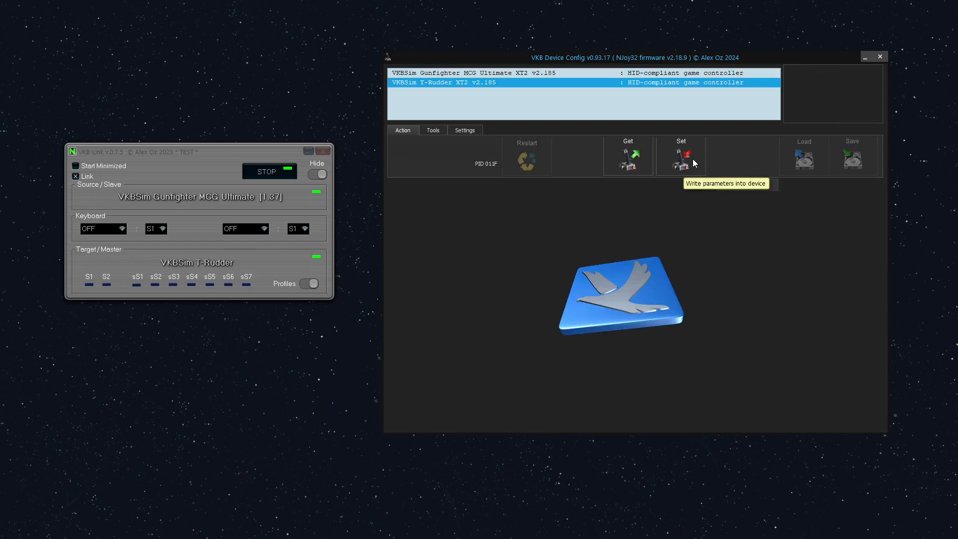
pyautogui.click(631, 162)
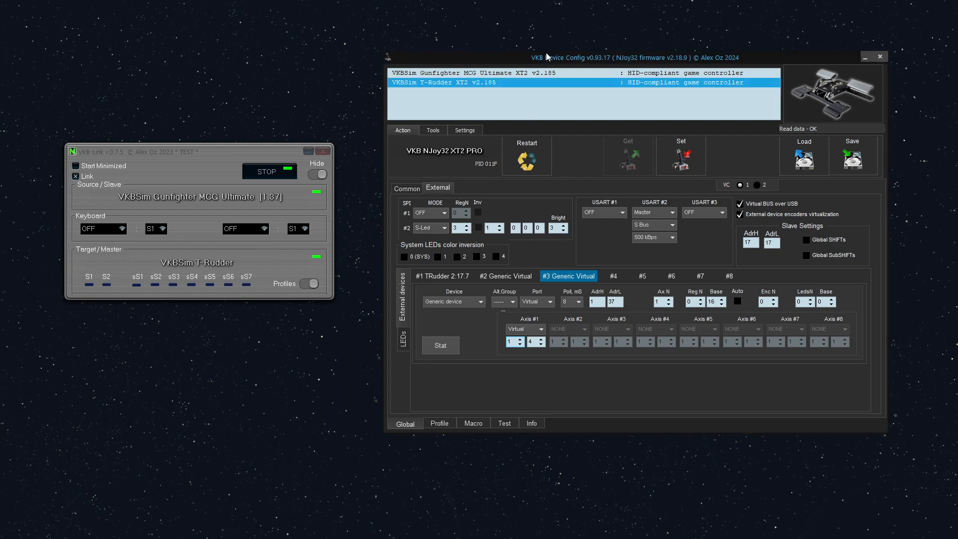
pyautogui.click(504, 421)
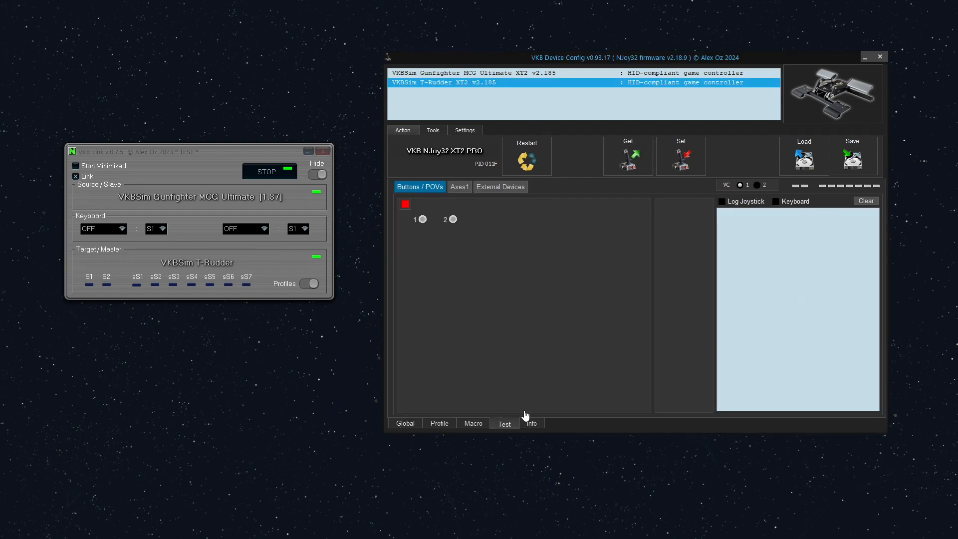
pyautogui.click(464, 186)
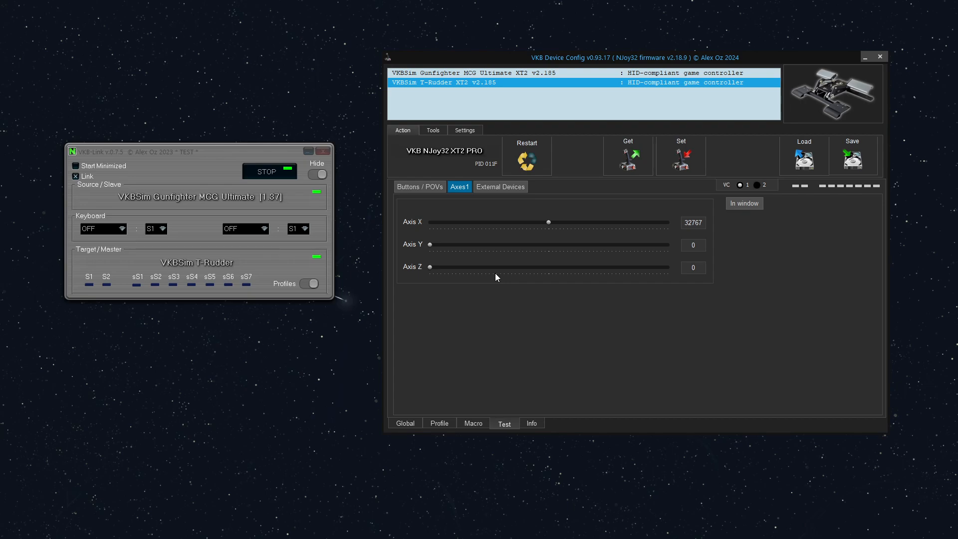
# - In the T-Rudder's axes profile, set the Trimmer of physical axis 4 to Disable
pyautogui.click(447, 424)
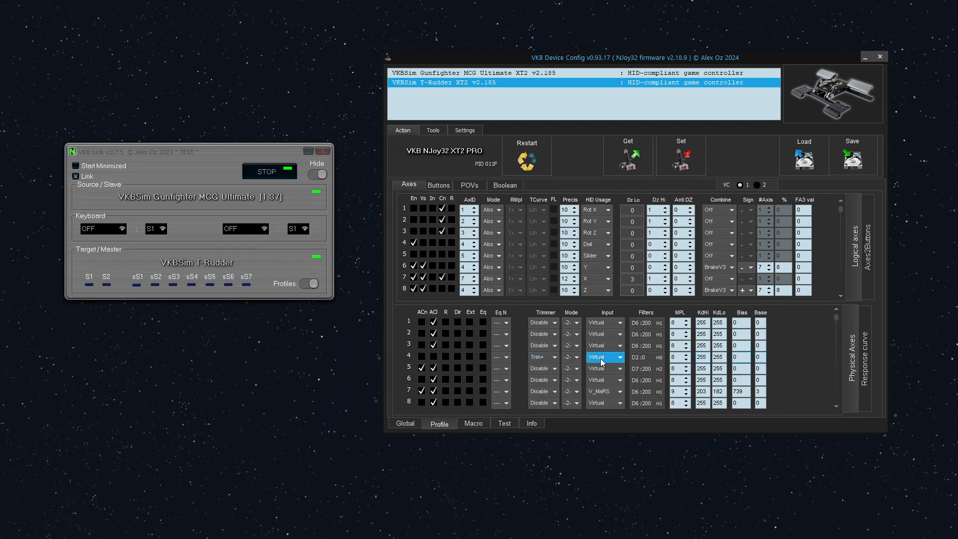
pyautogui.click(547, 358)
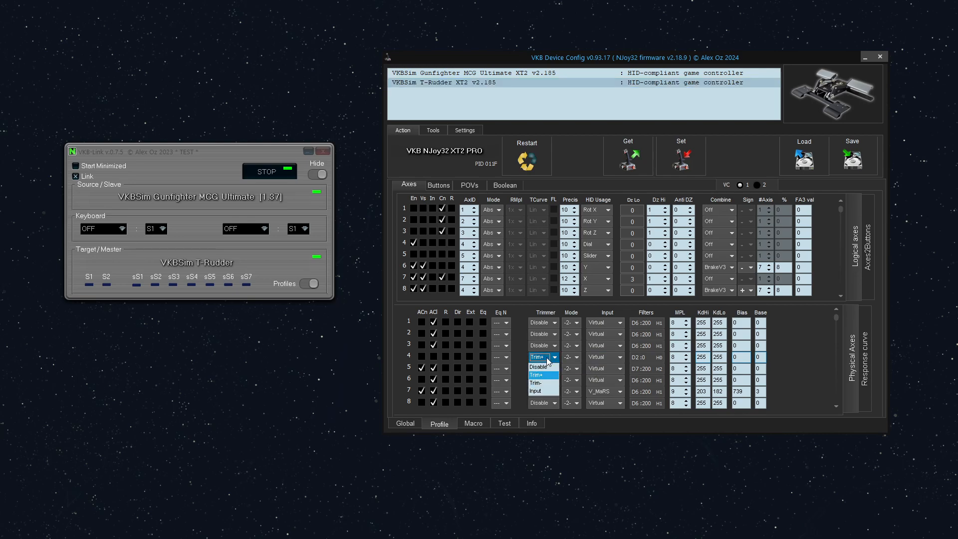
pyautogui.click(538, 367)
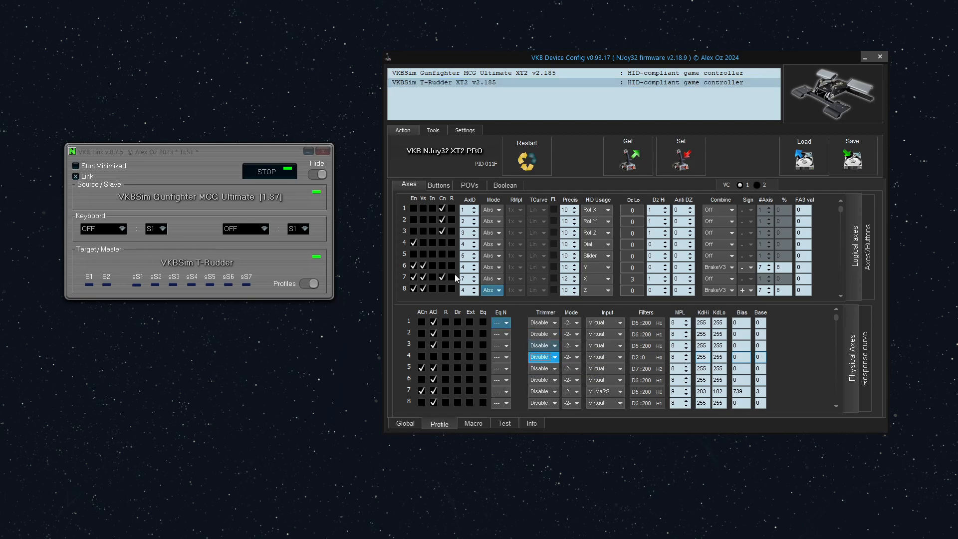
# - Turn on visibility (Vs) for logical axis 4 and autocalibration (ACl) for physical axis 4
pyautogui.click(423, 243)
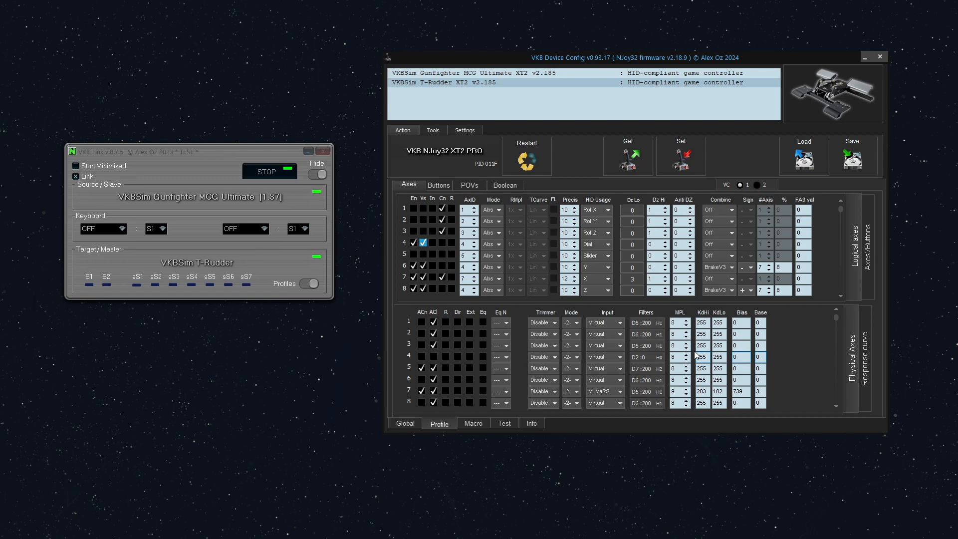
pyautogui.click(425, 242)
pyautogui.click(433, 357)
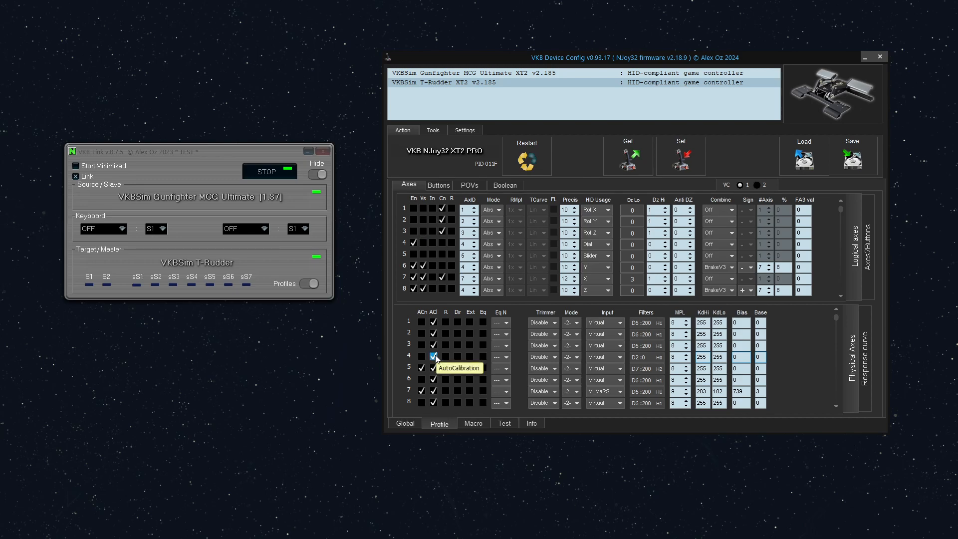
pyautogui.click(425, 243)
# - Write the axis profile to the T-Rudder and check its axes in the test view
pyautogui.click(686, 158)
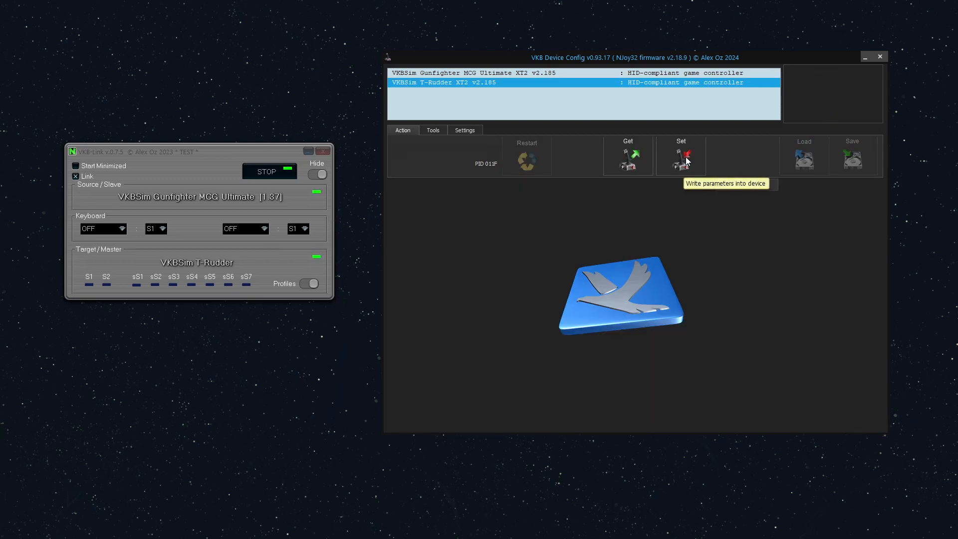
pyautogui.click(496, 423)
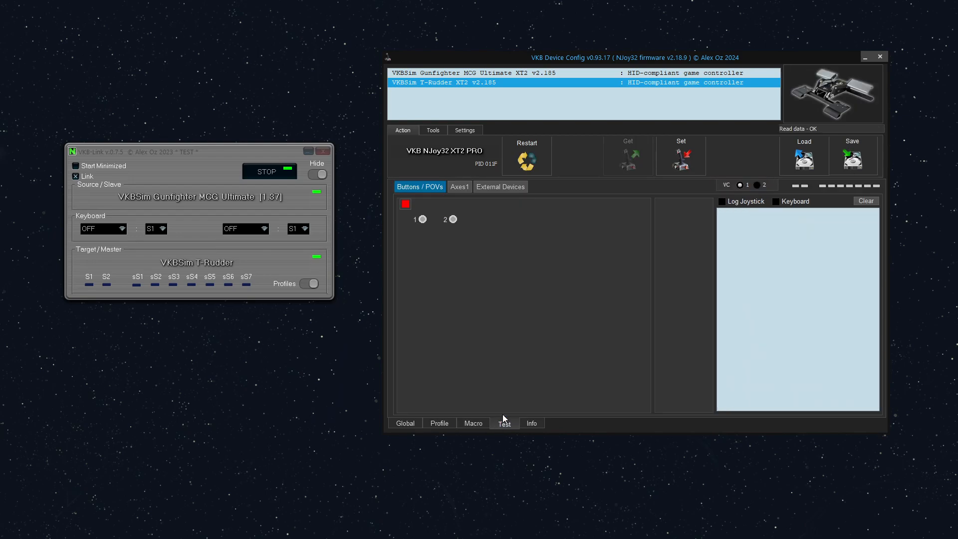
pyautogui.click(460, 186)
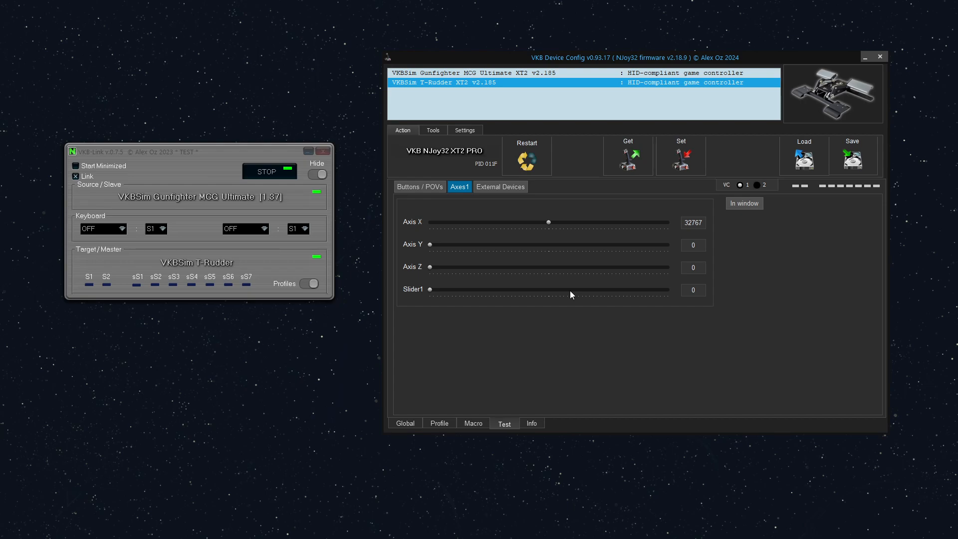
pyautogui.click(439, 425)
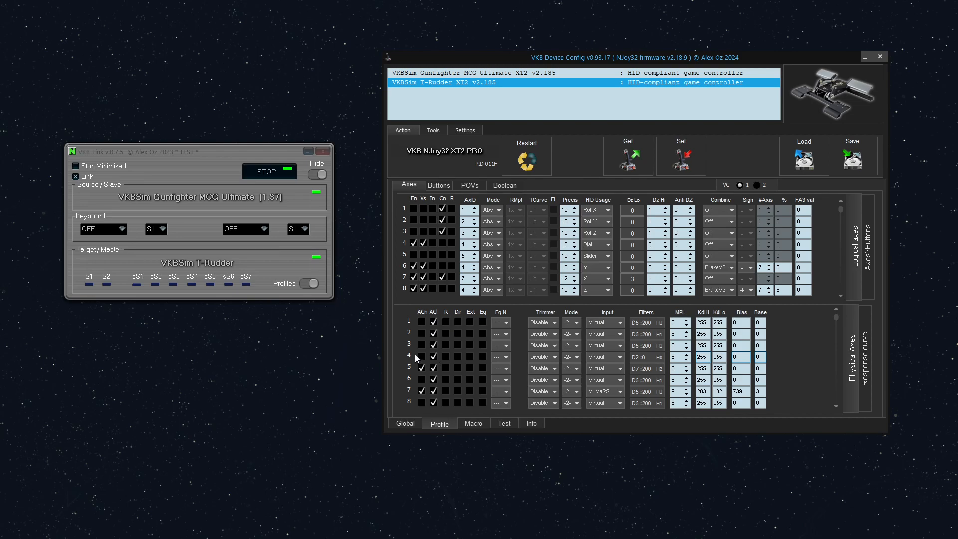
pyautogui.click(428, 132)
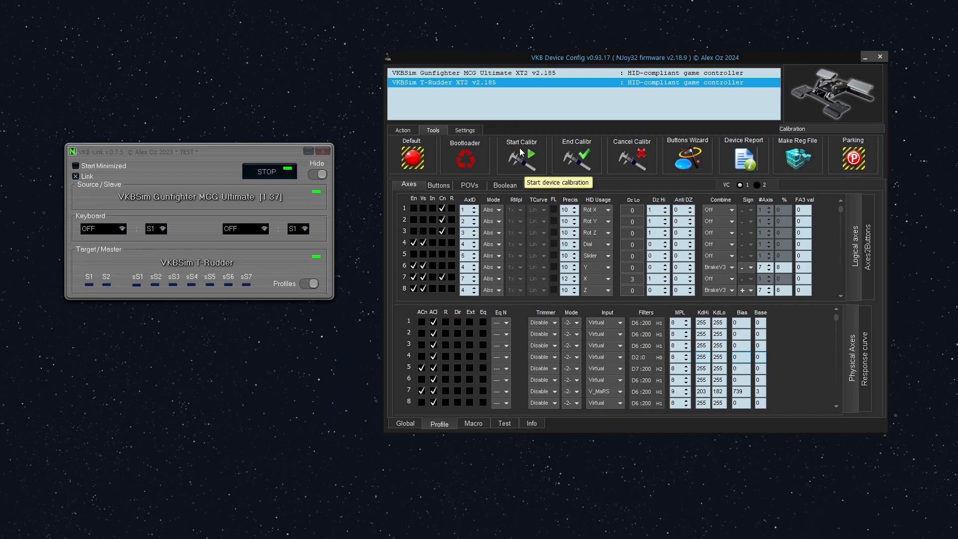
pyautogui.click(504, 424)
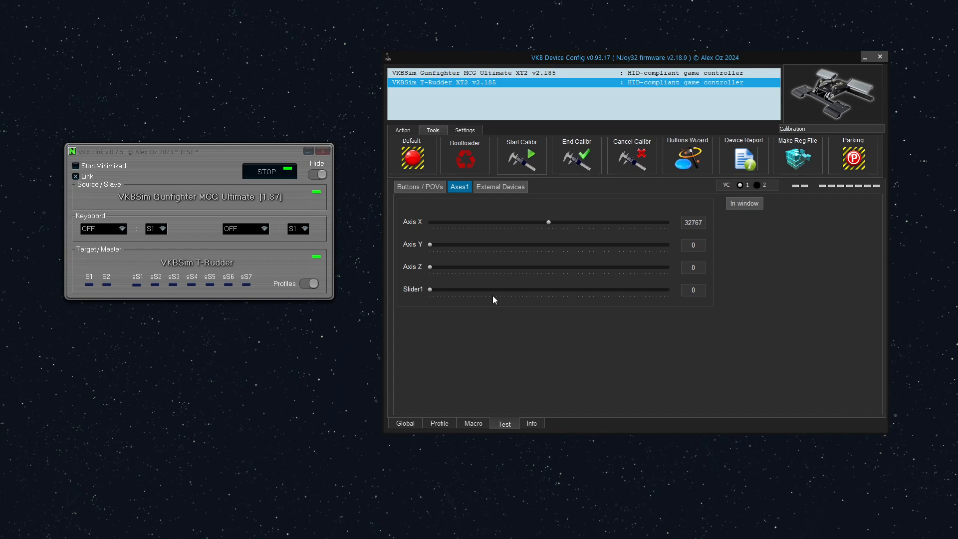
pyautogui.click(570, 166)
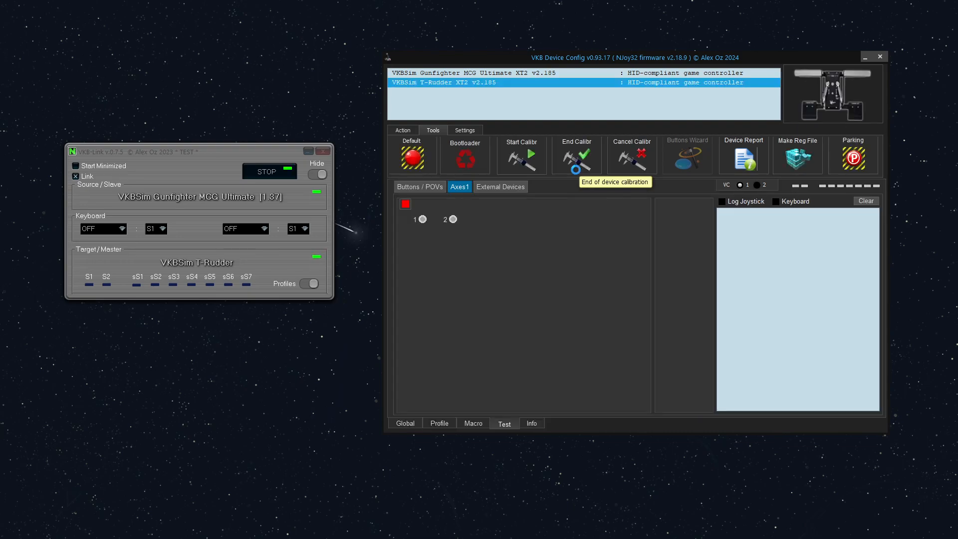
pyautogui.click(458, 189)
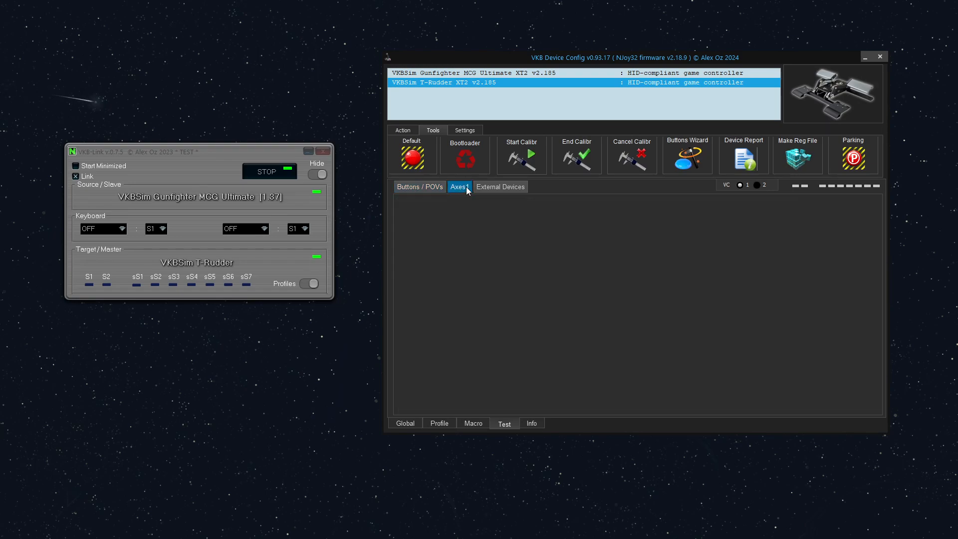